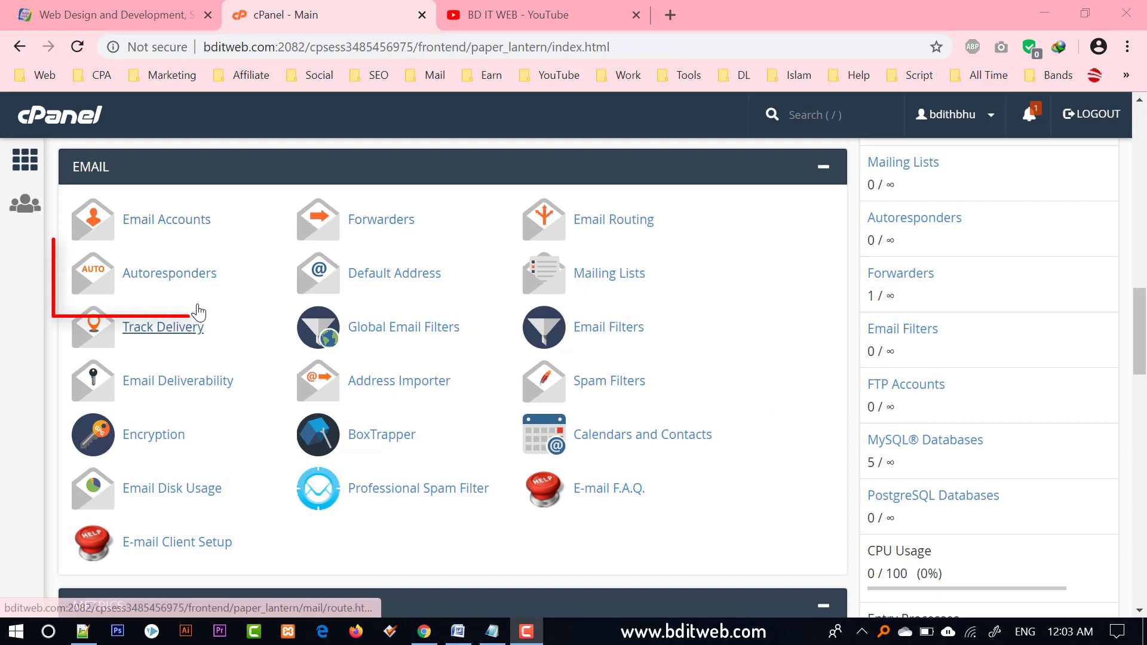
# Go to Autoresponders in cPanel's Email section and start a new autoresponder.
pyautogui.click(165, 276)
pyautogui.moveTo(182, 276); pyautogui.dragTo(206, 290)
pyautogui.click(165, 275)
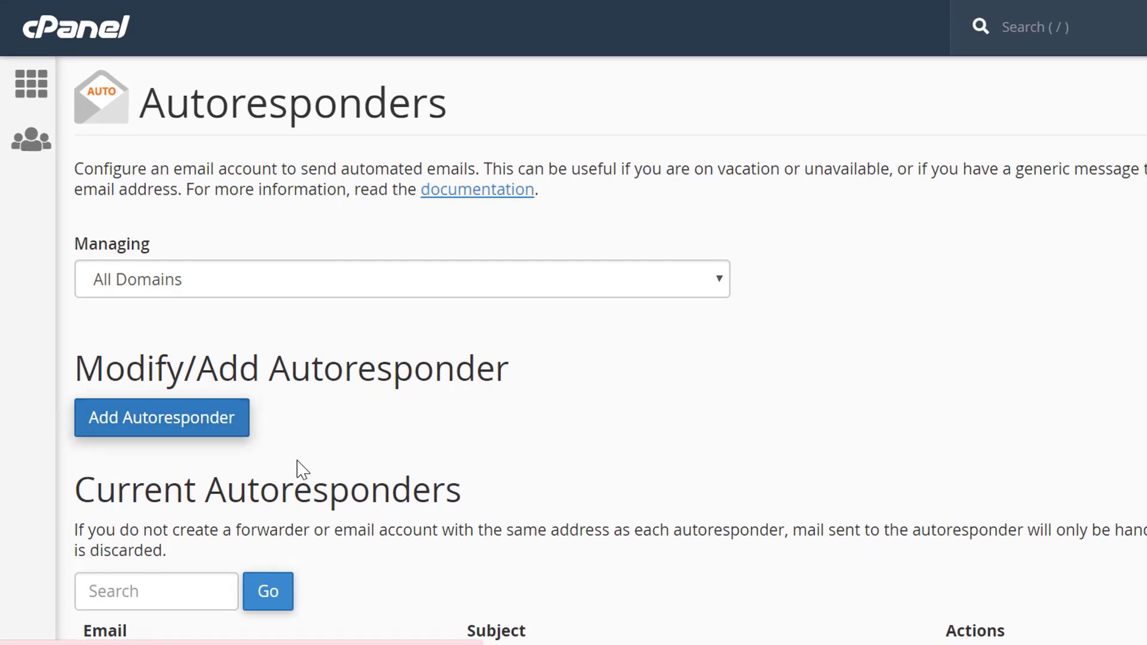
pyautogui.click(225, 417)
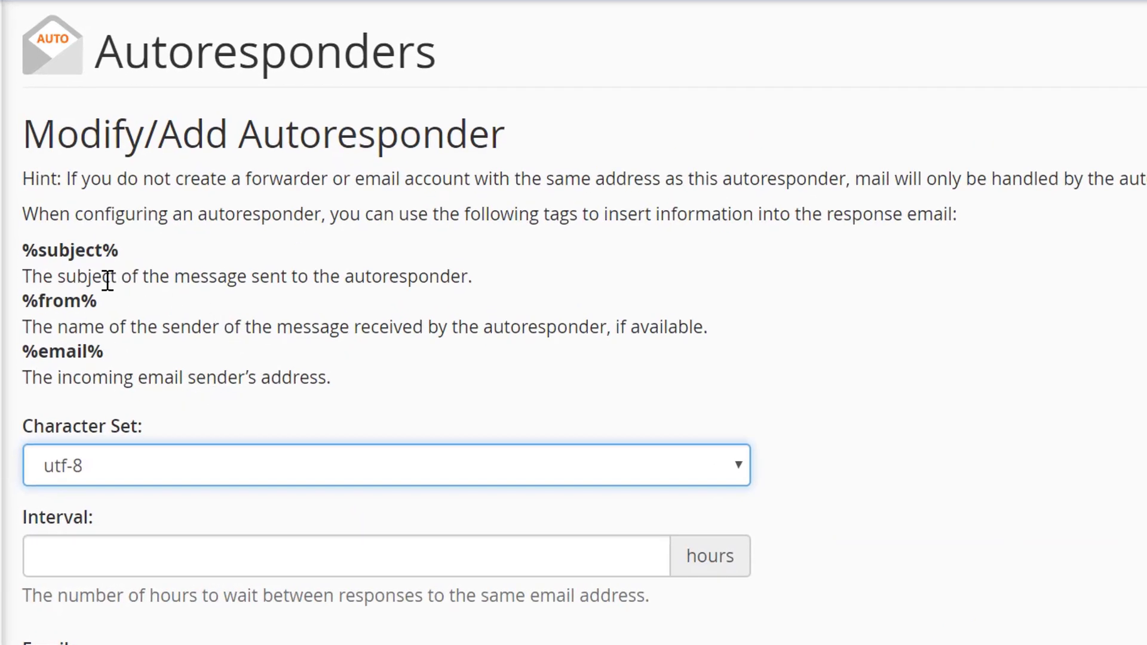
pyautogui.doubleClick(100, 260)
pyautogui.tripleClick(101, 259)
pyautogui.doubleClick(60, 301)
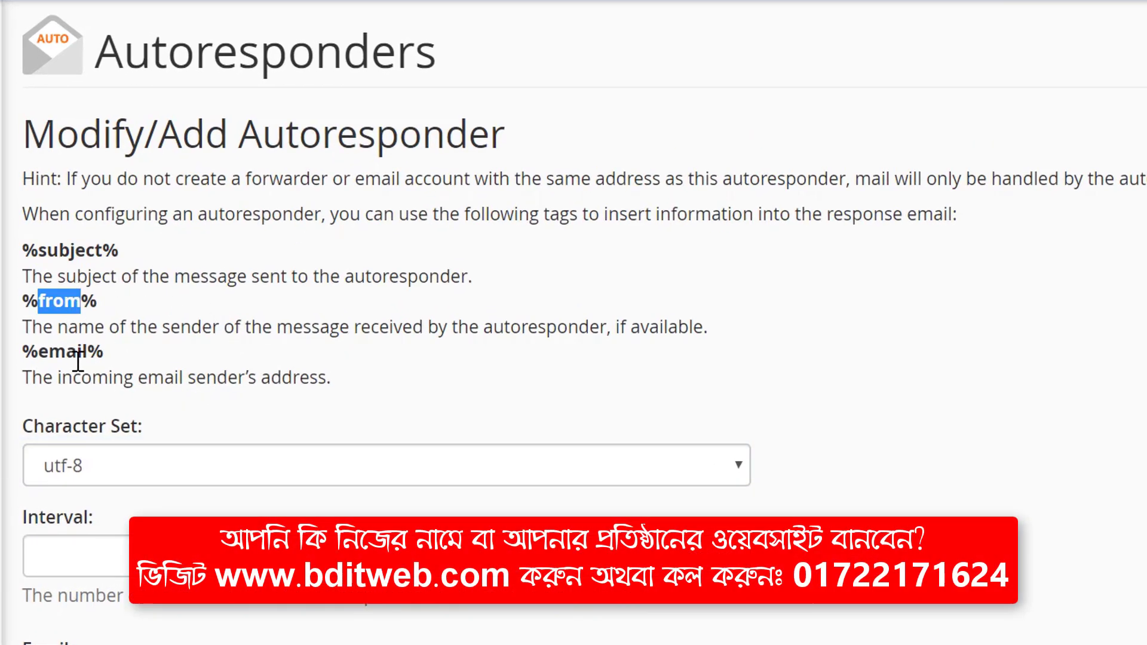
pyautogui.doubleClick(65, 352)
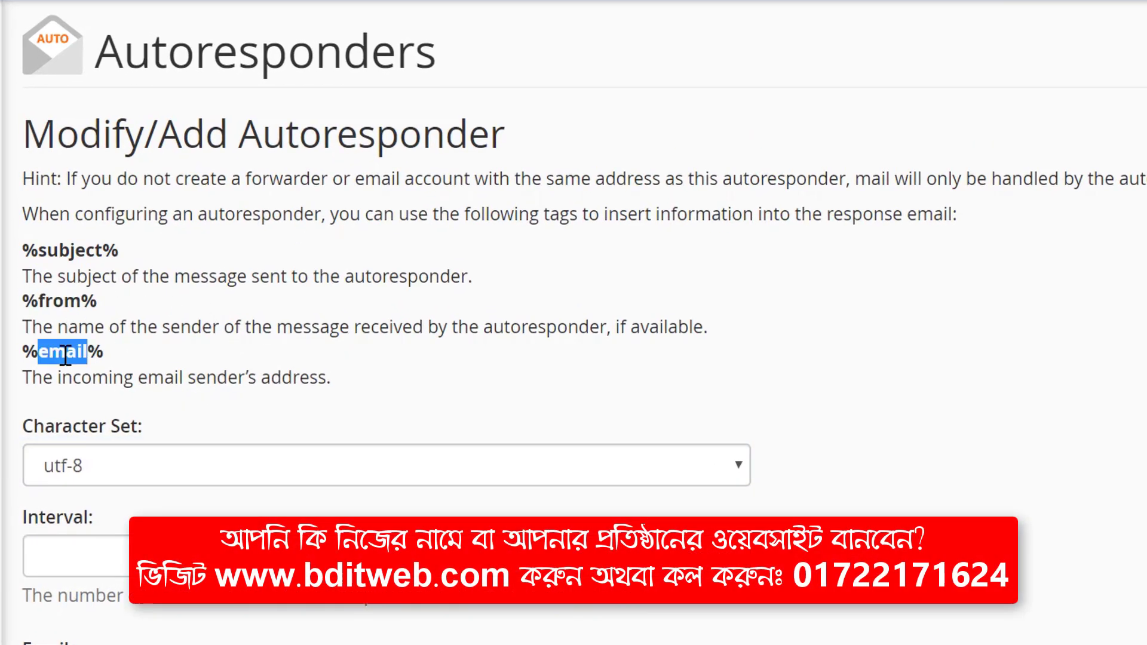
pyautogui.tripleClick(88, 251)
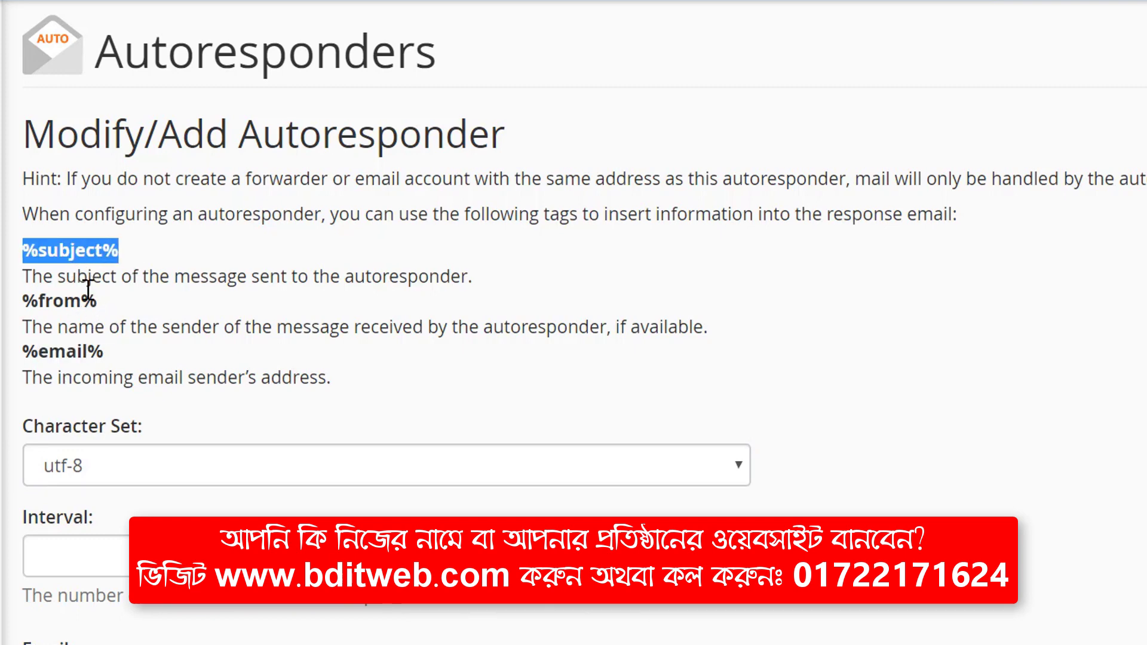
pyautogui.doubleClick(72, 255)
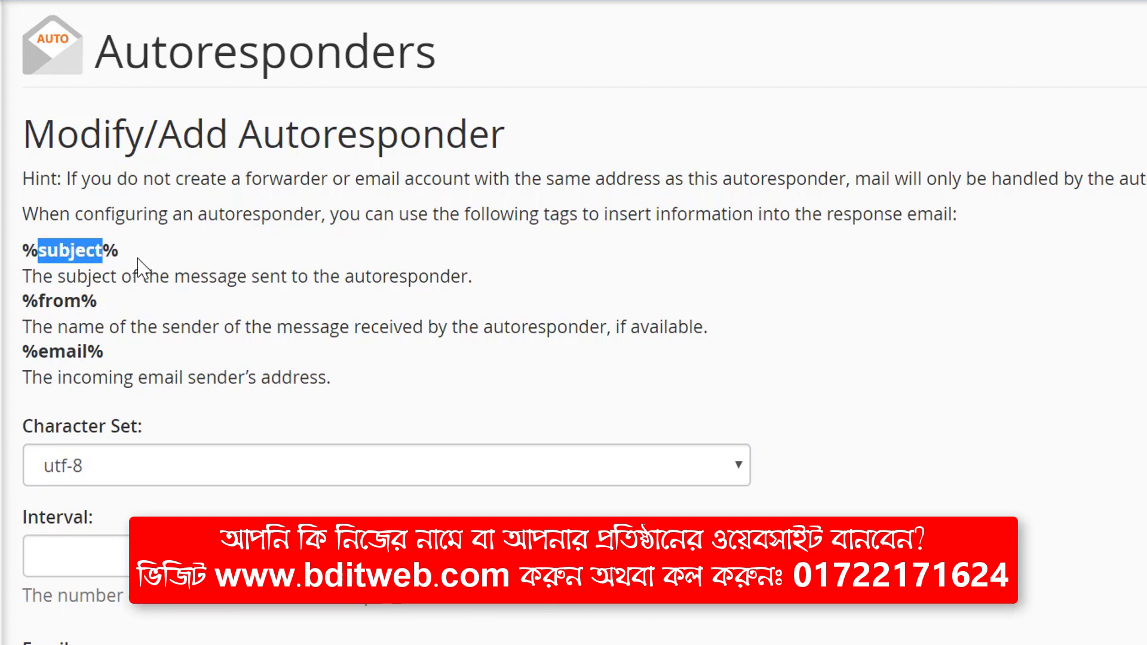
pyautogui.tripleClick(101, 251)
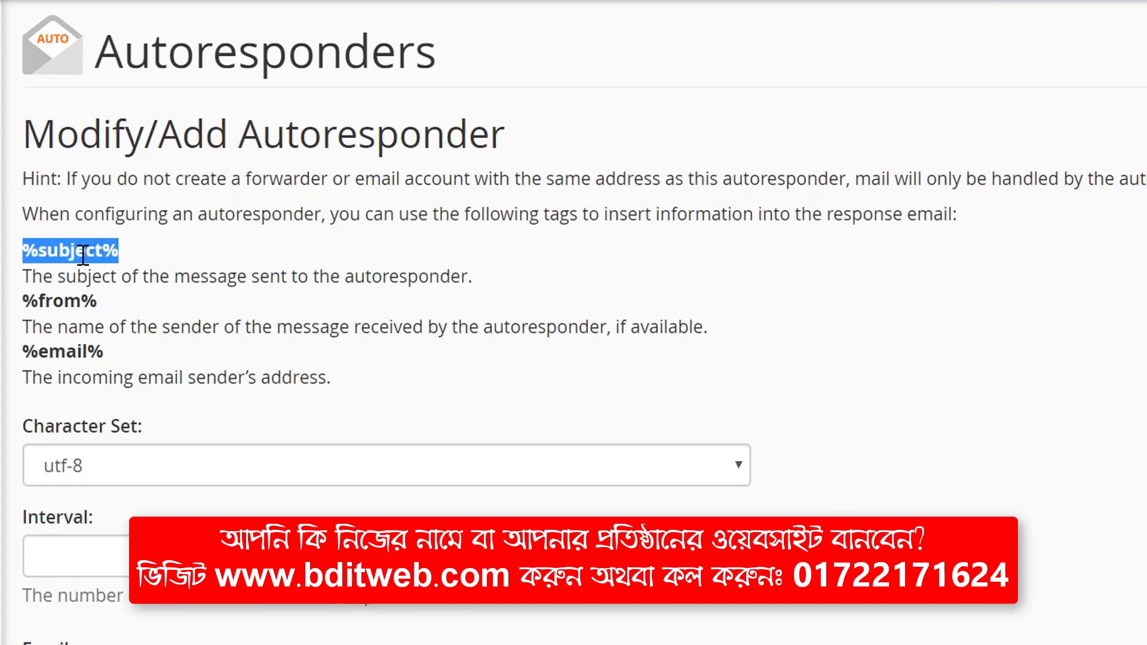
pyautogui.doubleClick(98, 257)
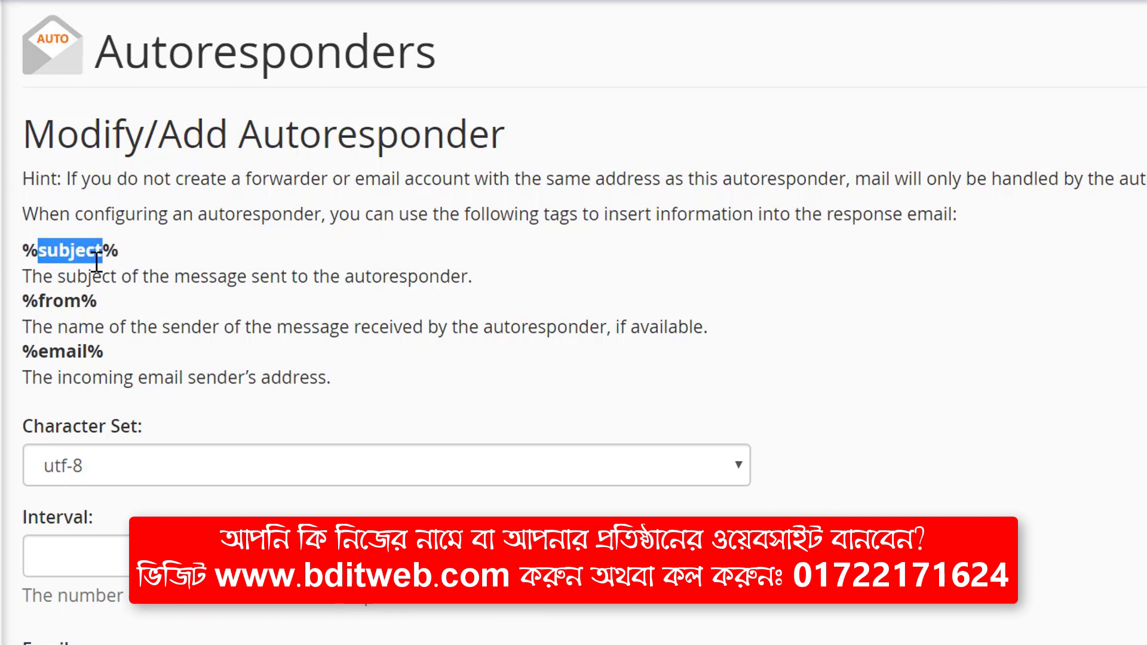
pyautogui.tripleClick(84, 300)
pyautogui.doubleClick(70, 306)
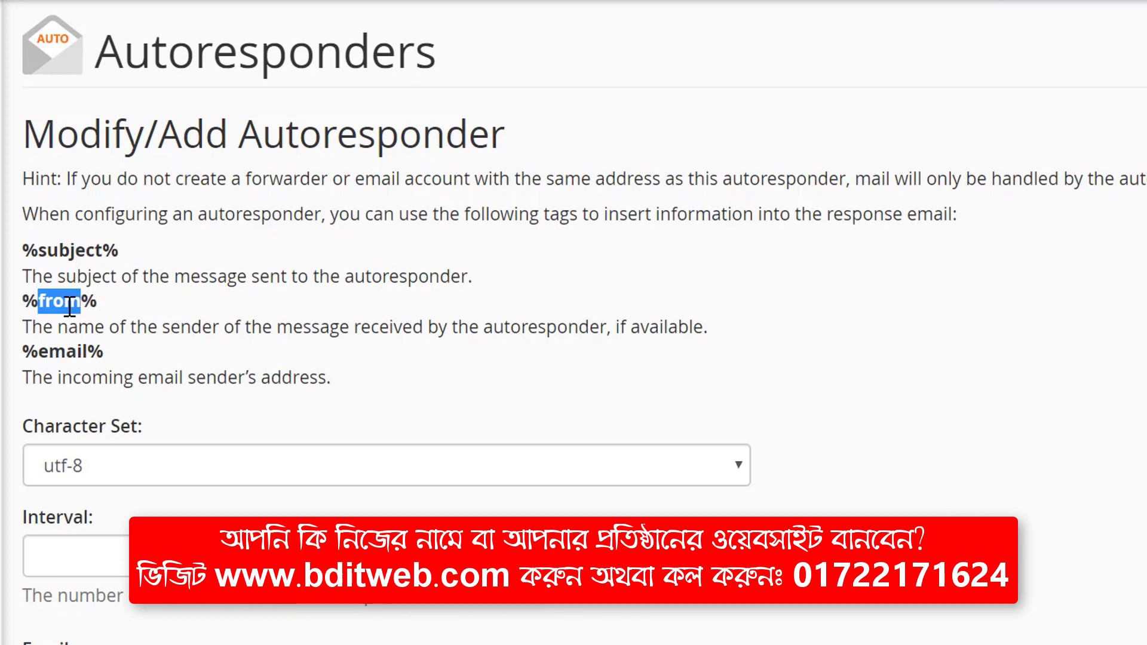
pyautogui.tripleClick(78, 303)
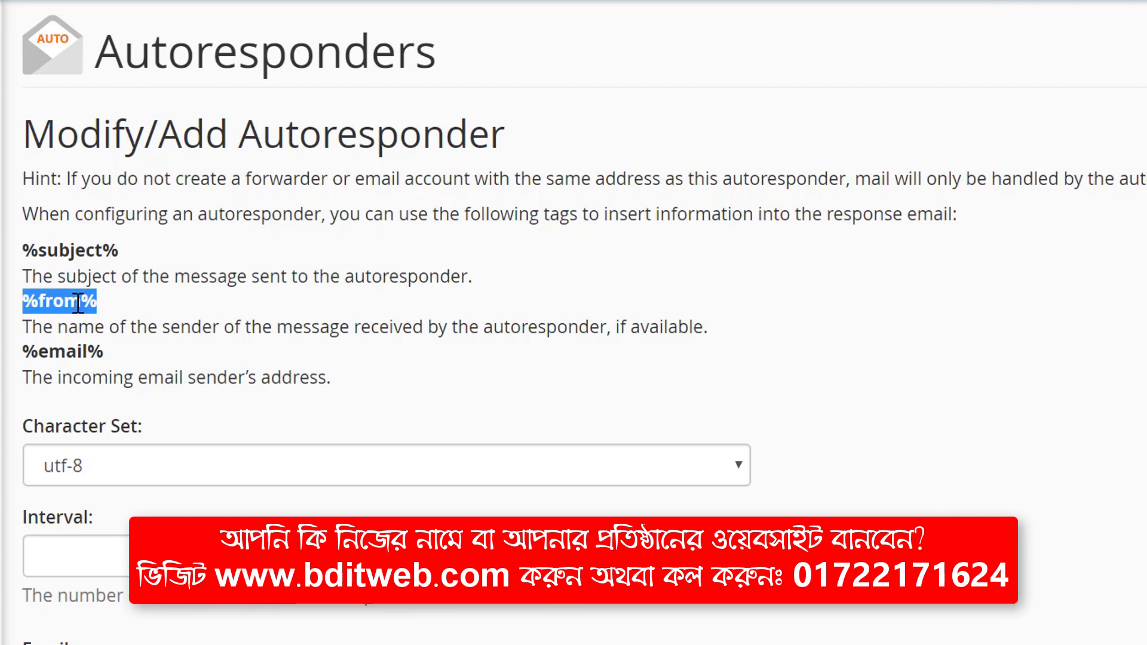
pyautogui.tripleClick(74, 304)
pyautogui.scroll(-2, 87, 309)
pyautogui.doubleClick(84, 228)
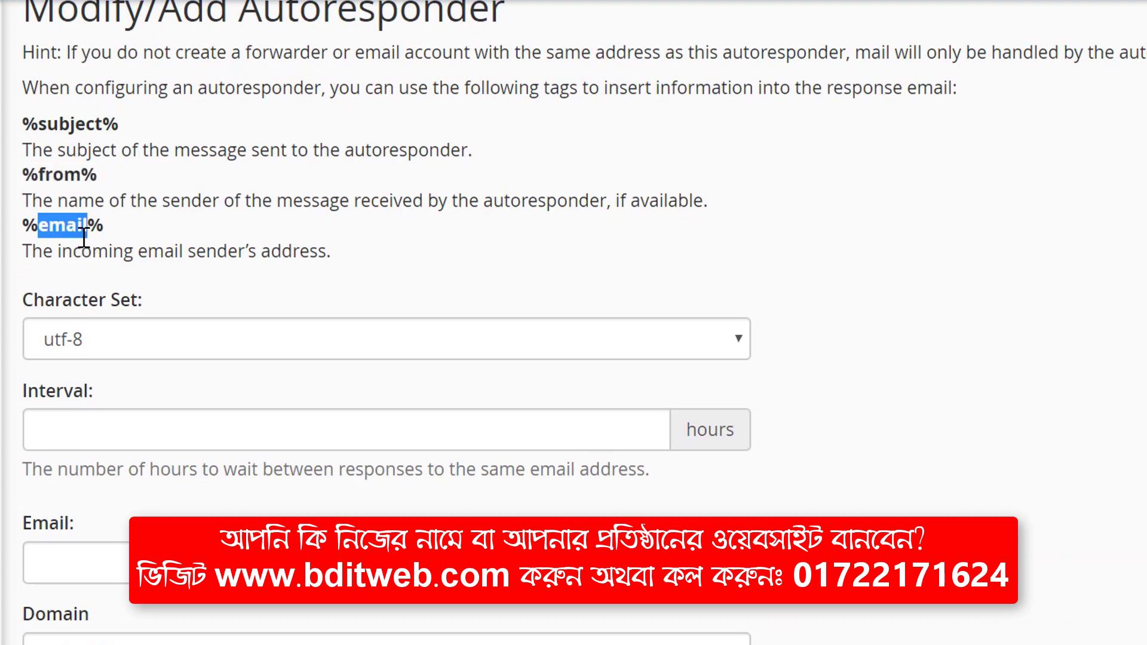
pyautogui.tripleClick(84, 229)
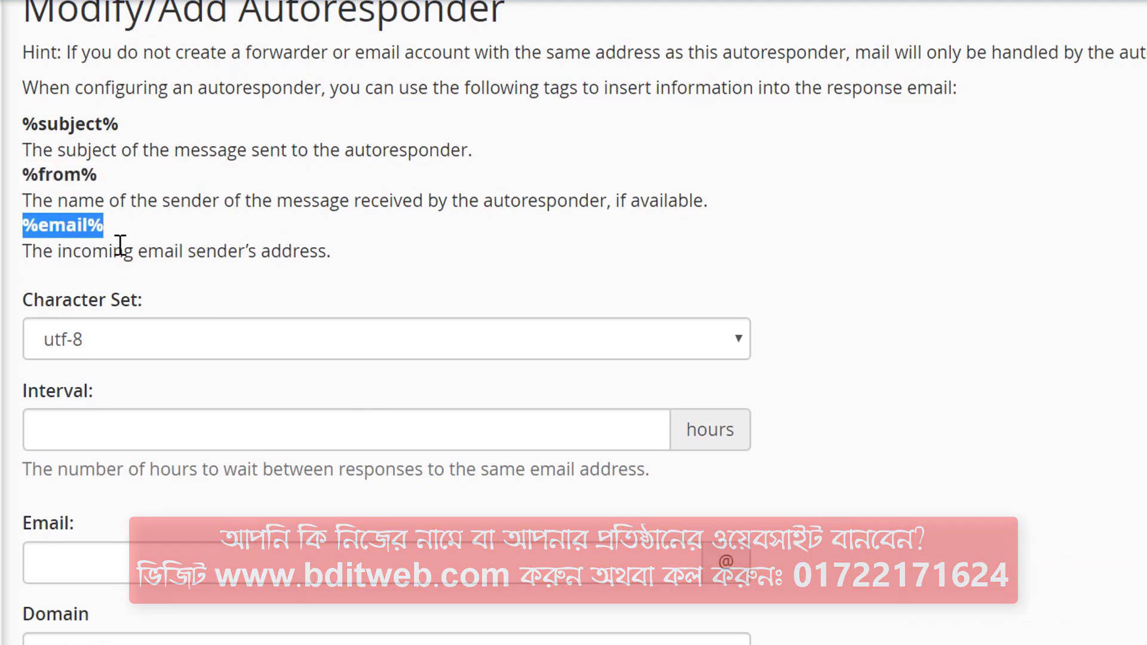
pyautogui.doubleClick(75, 227)
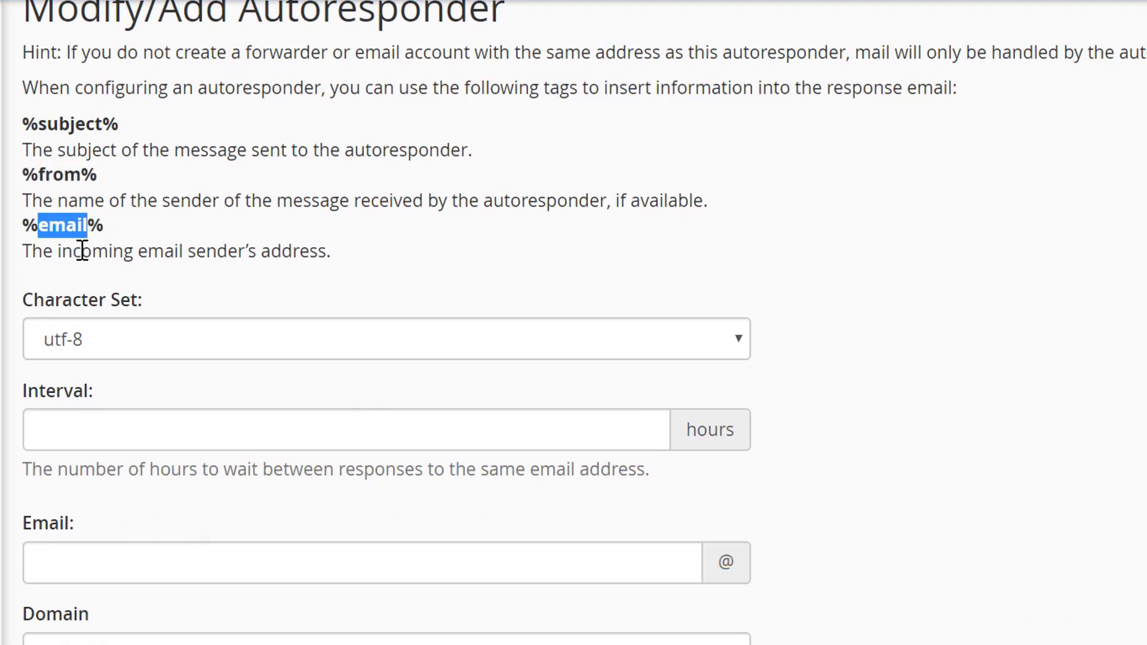
pyautogui.scroll(-2, 90, 263)
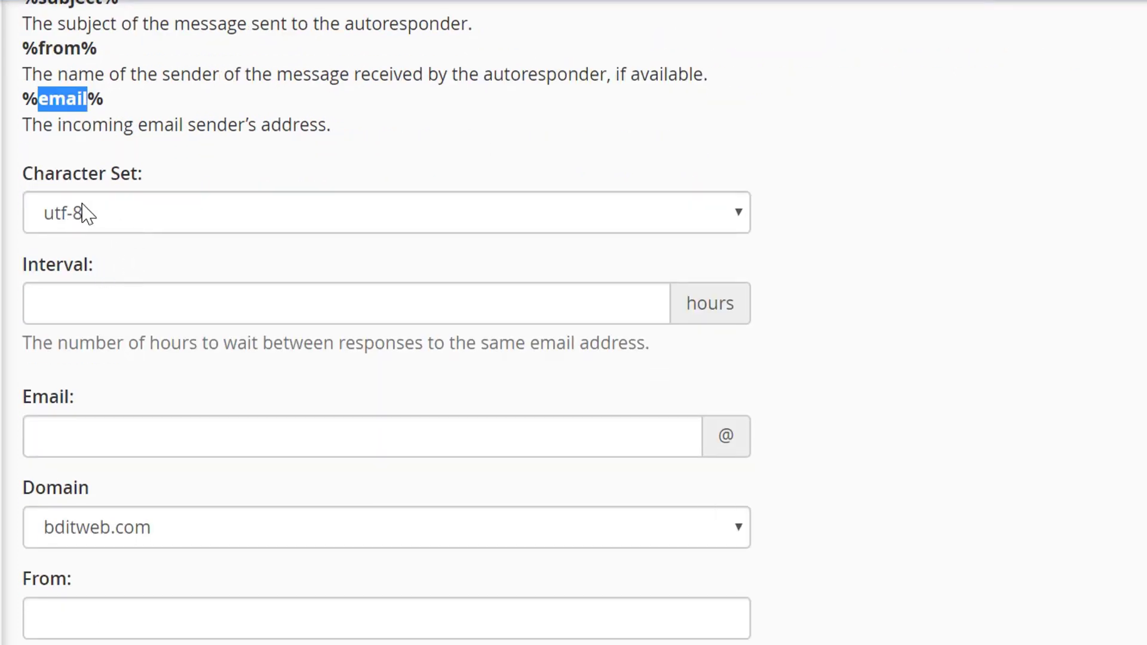
pyautogui.scroll(-2, 94, 238)
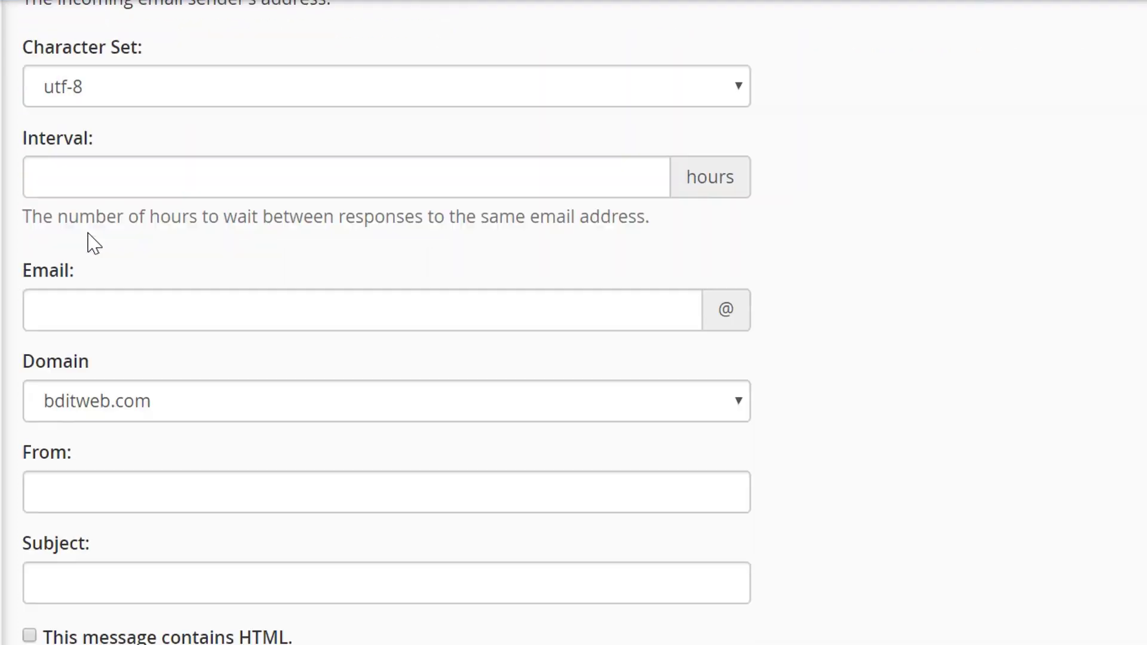
pyautogui.doubleClick(79, 143)
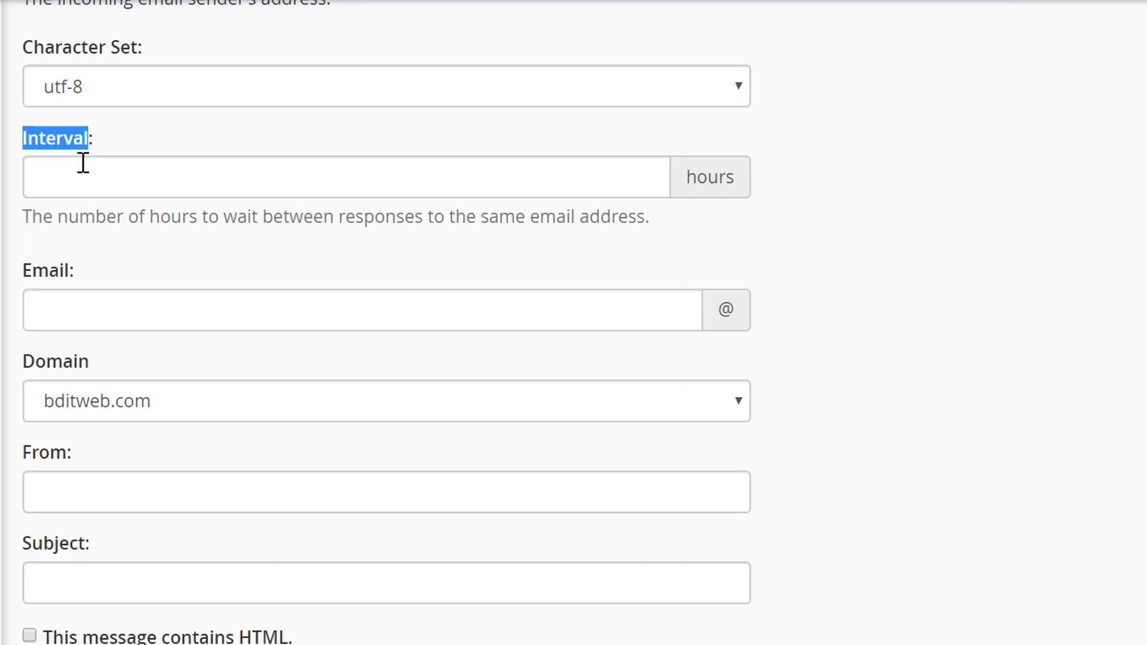
pyautogui.click(73, 179)
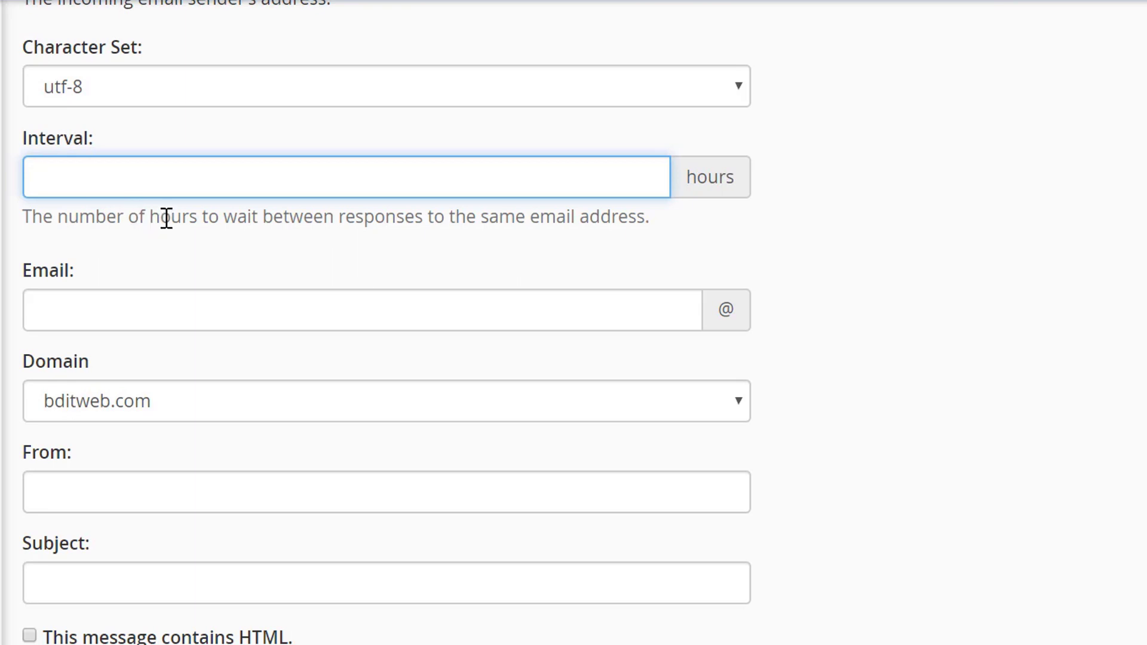
pyautogui.click(279, 221)
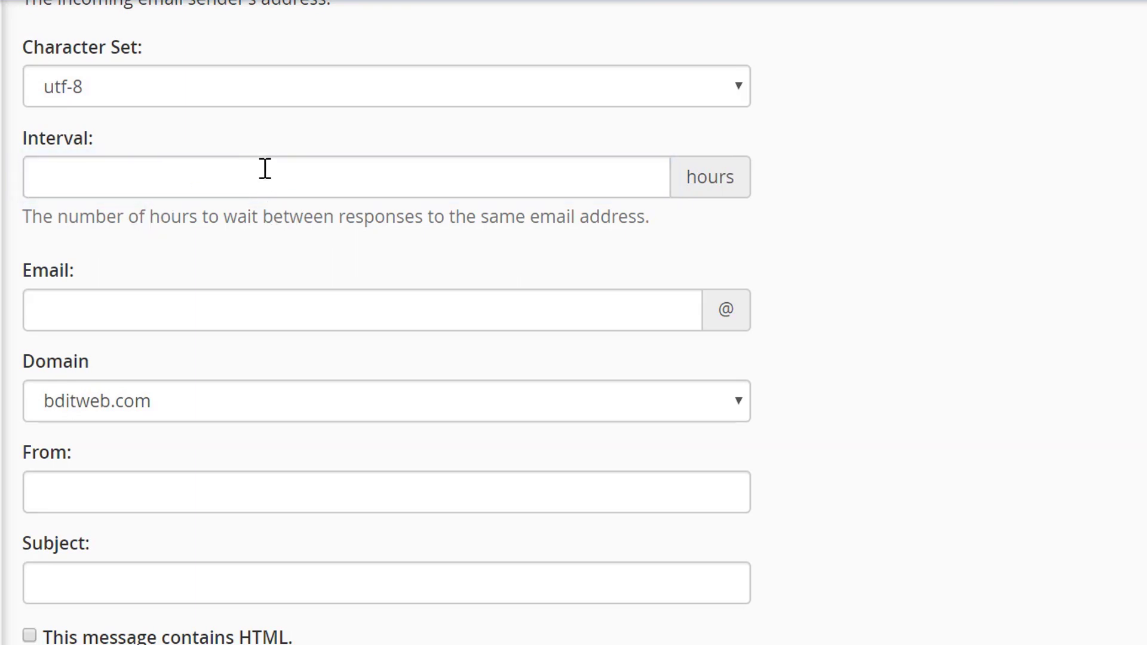
pyautogui.click(315, 191)
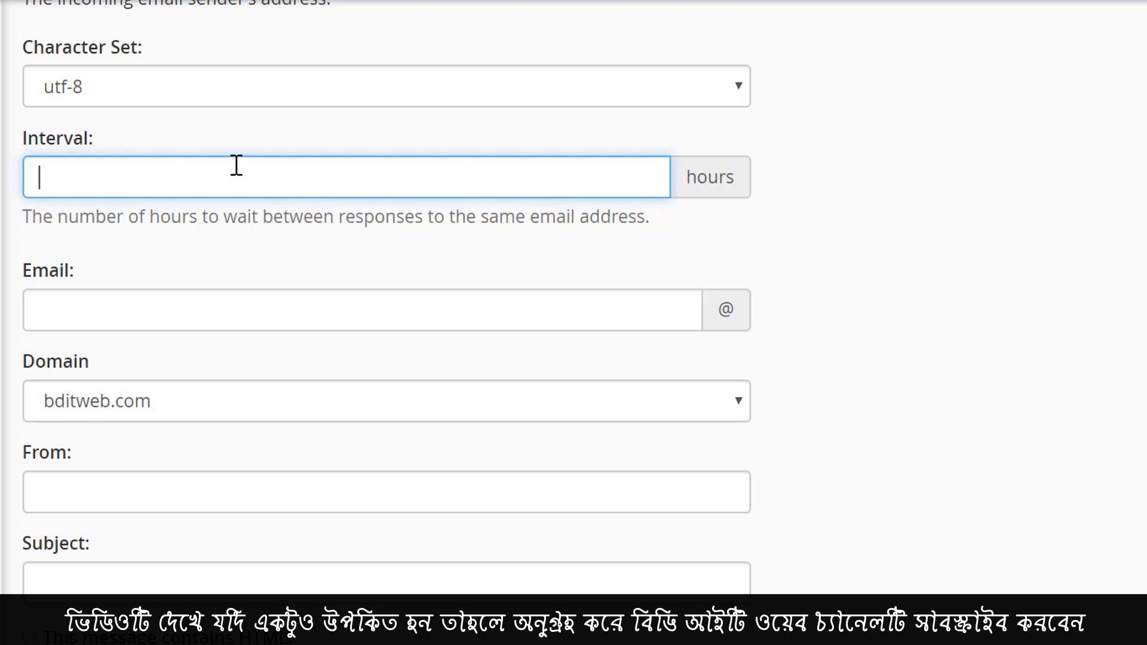
pyautogui.scroll(-2, 328, 202)
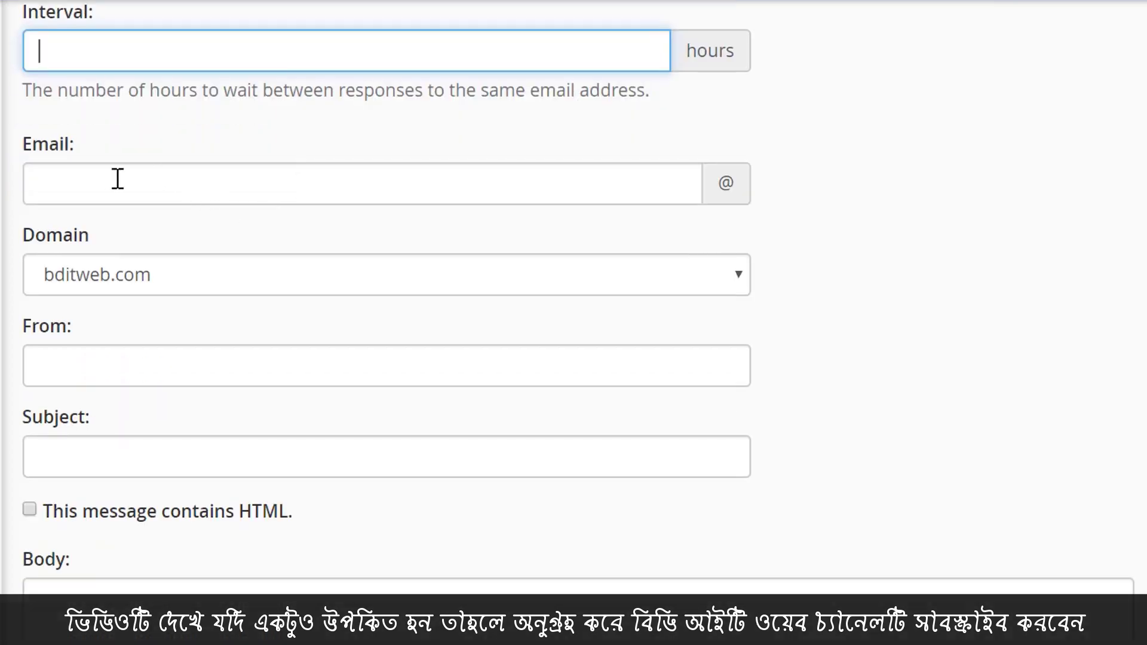
pyautogui.click(117, 179)
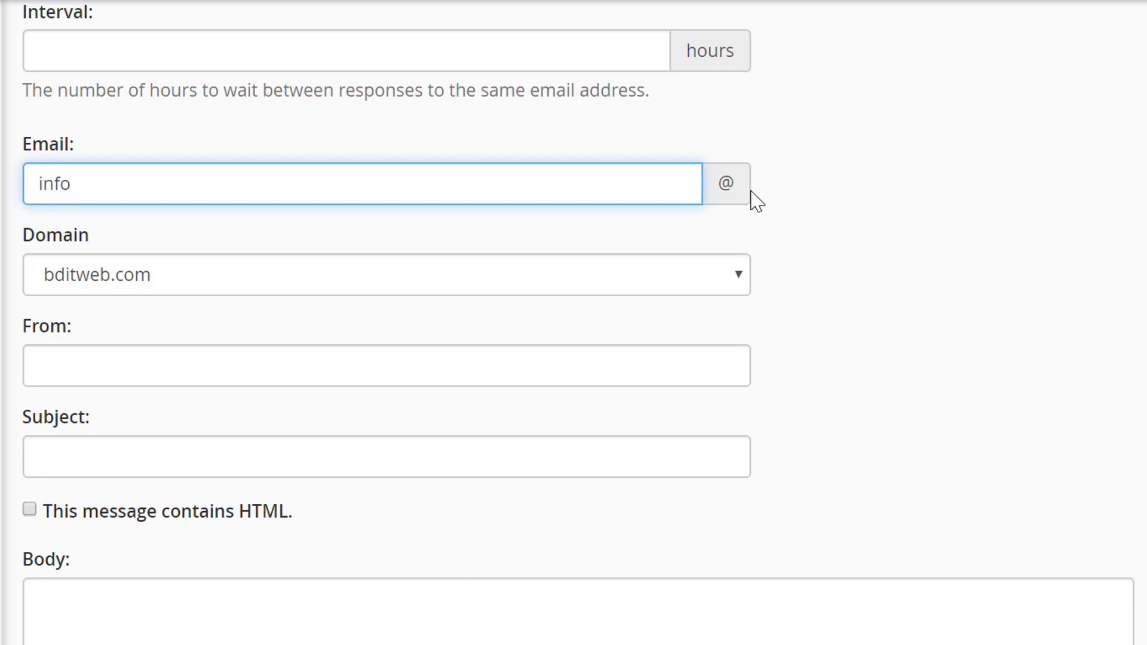
pyautogui.click(731, 189)
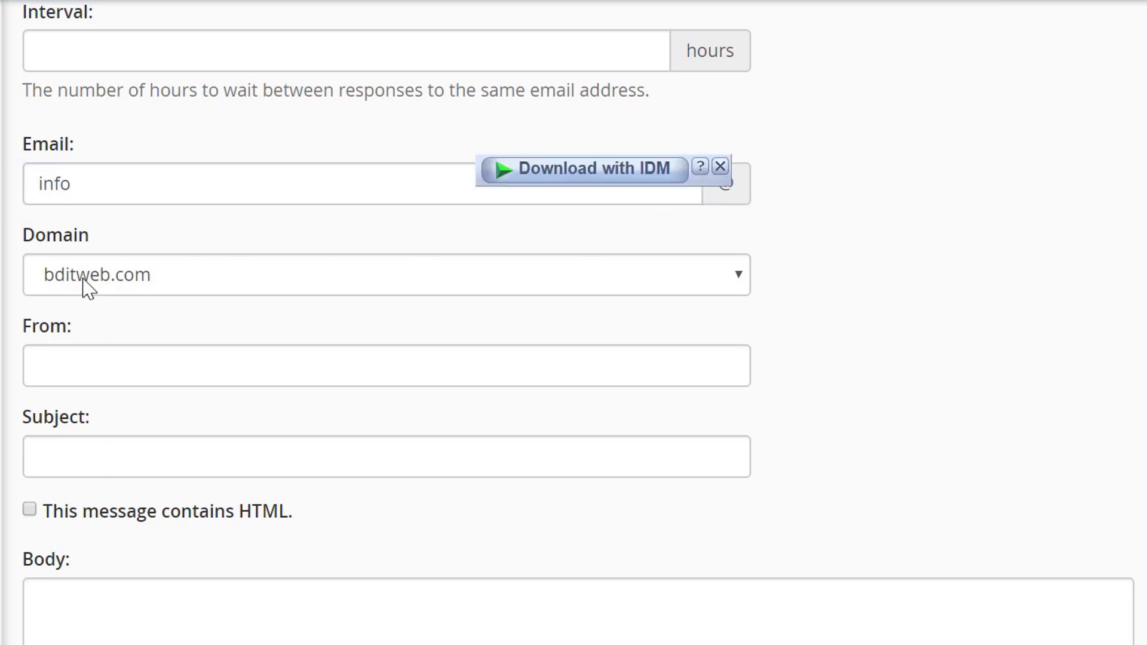
pyautogui.click(721, 166)
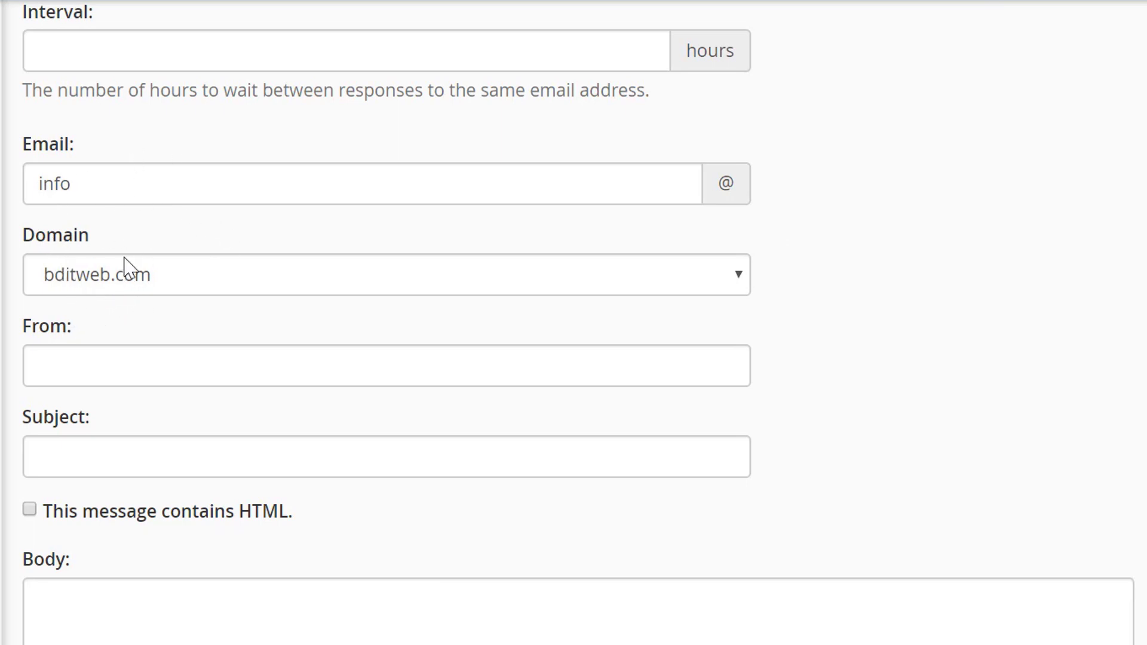
# Step through the still-empty From, Subject and Body fields, then bring up the Email.txt notes.
pyautogui.scroll(-2, 46, 307)
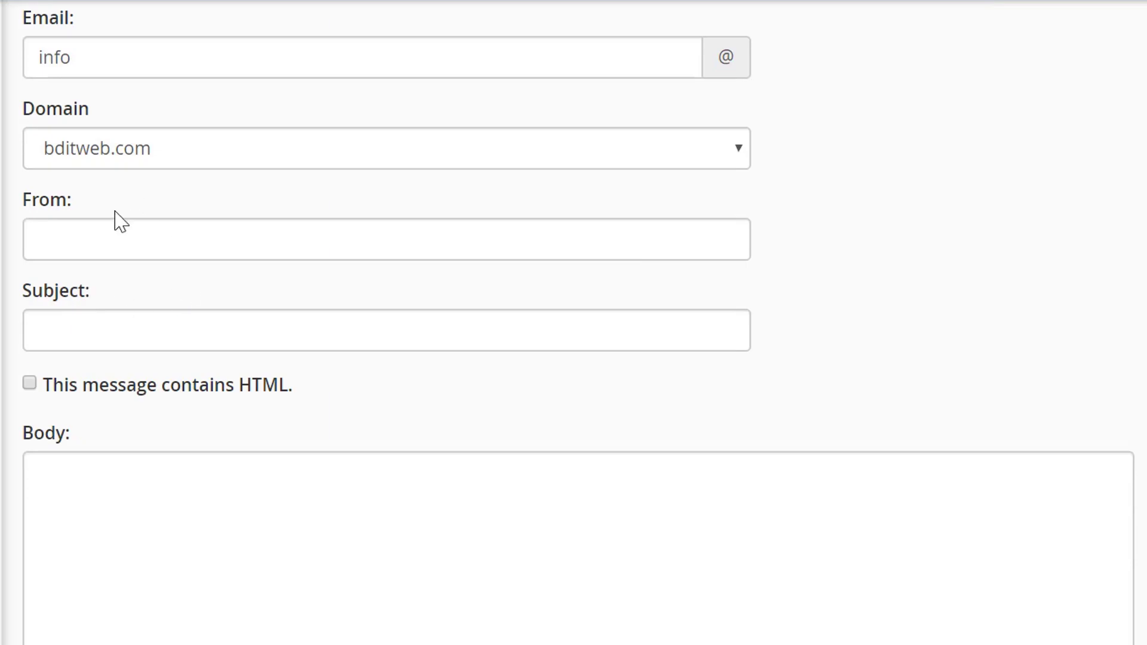
pyautogui.click(90, 247)
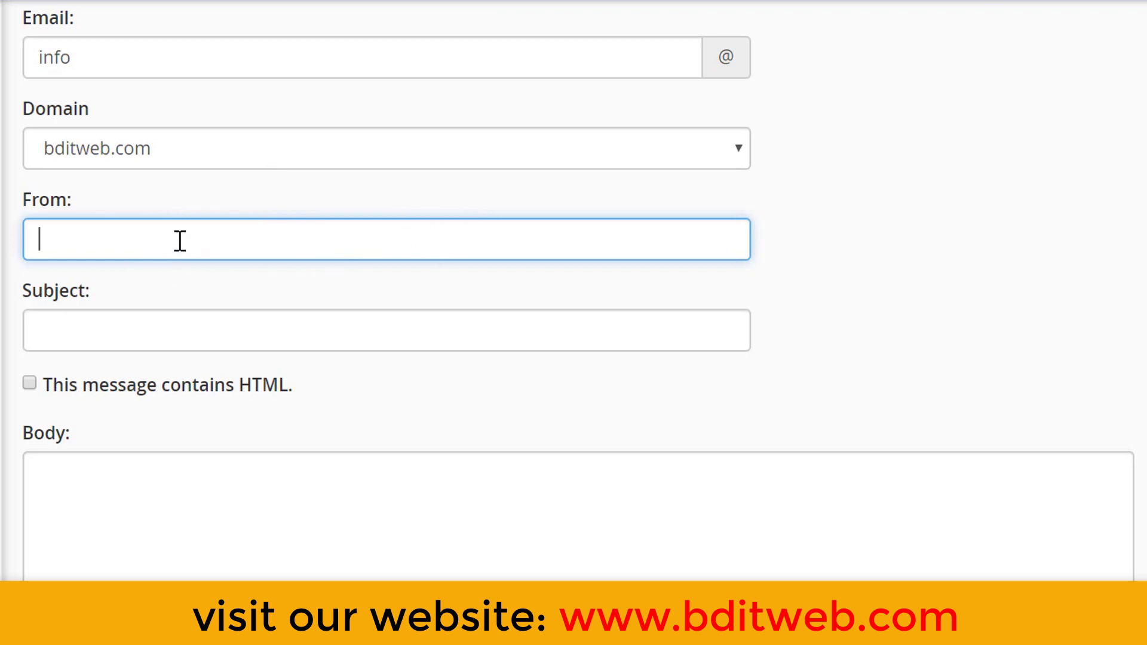
pyautogui.scroll(-2, 173, 254)
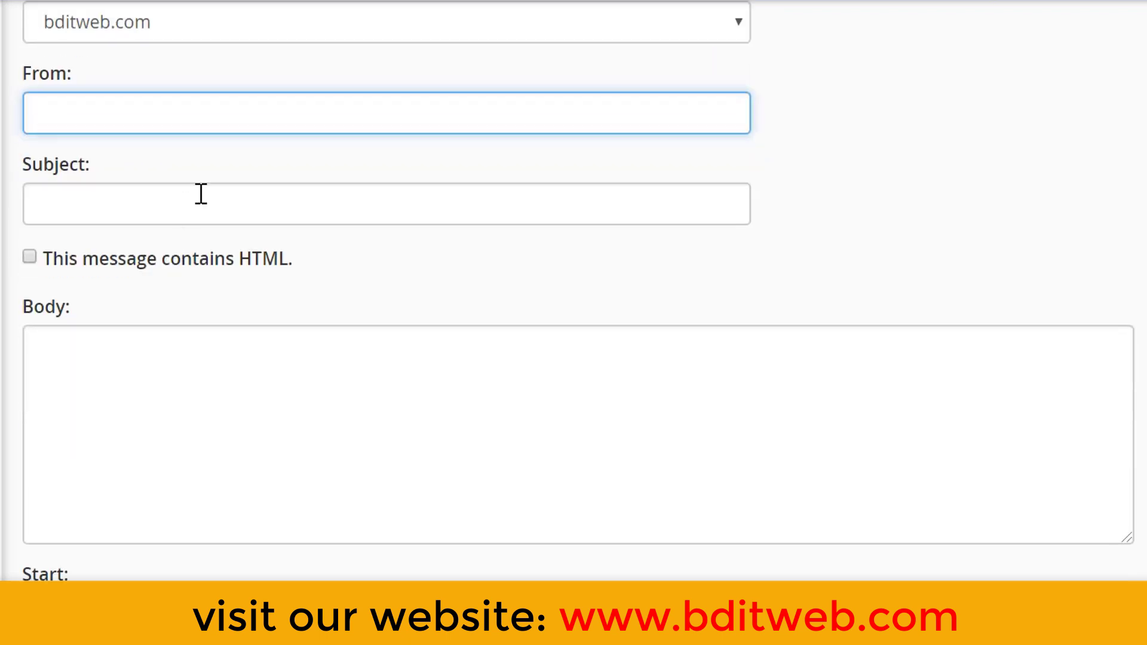
pyautogui.click(175, 211)
pyautogui.scroll(-2, 249, 289)
pyautogui.click(210, 250)
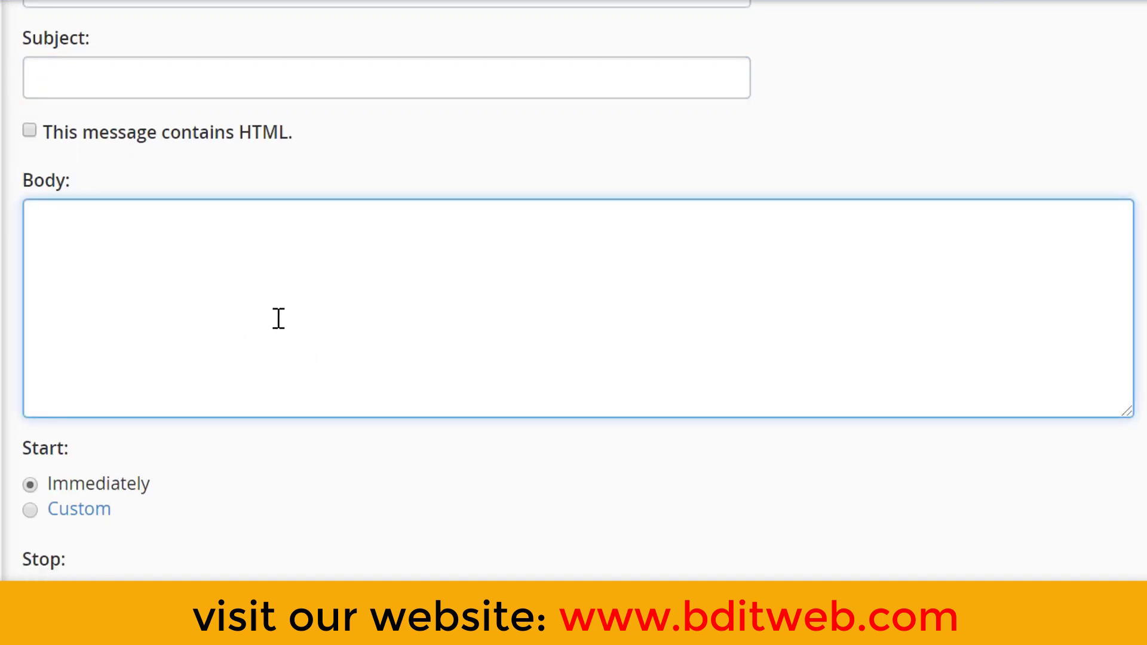
pyautogui.scroll(-2, 278, 319)
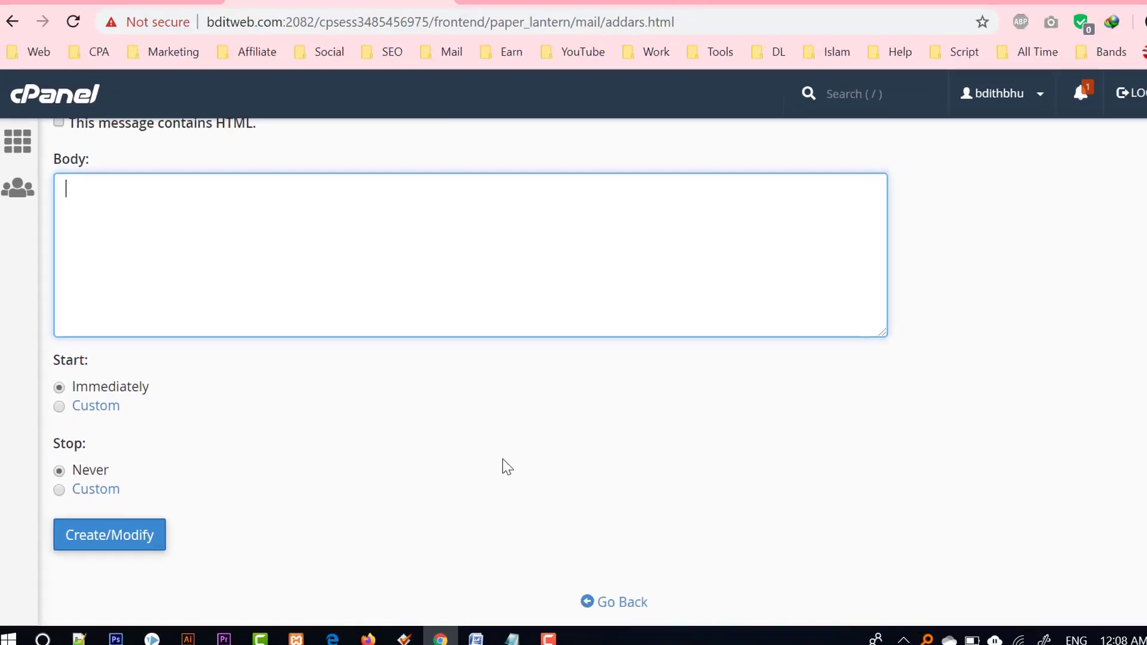
pyautogui.click(491, 631)
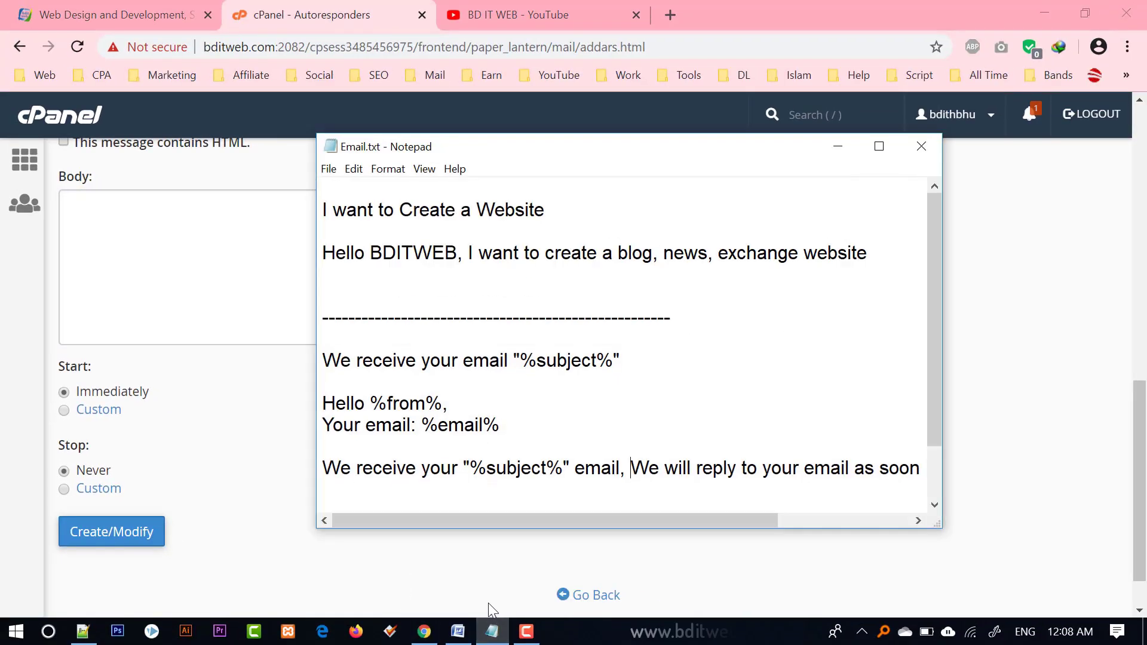
pyautogui.doubleClick(747, 149)
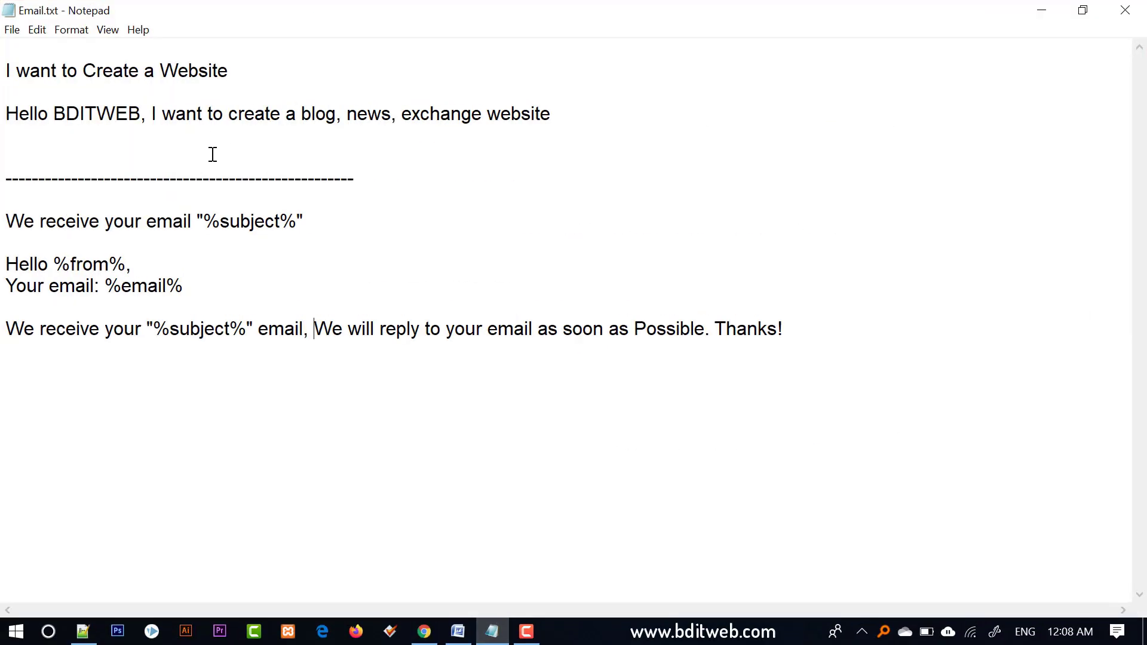
pyautogui.moveTo(599, 123); pyautogui.dragTo(272, 73)
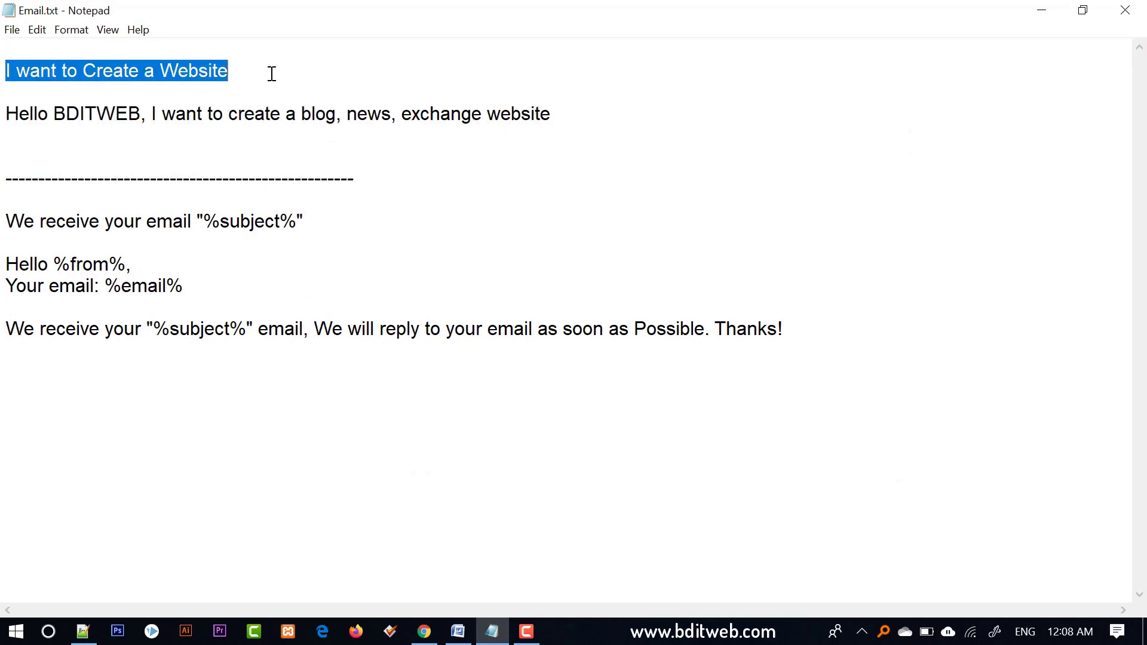
pyautogui.click(553, 117)
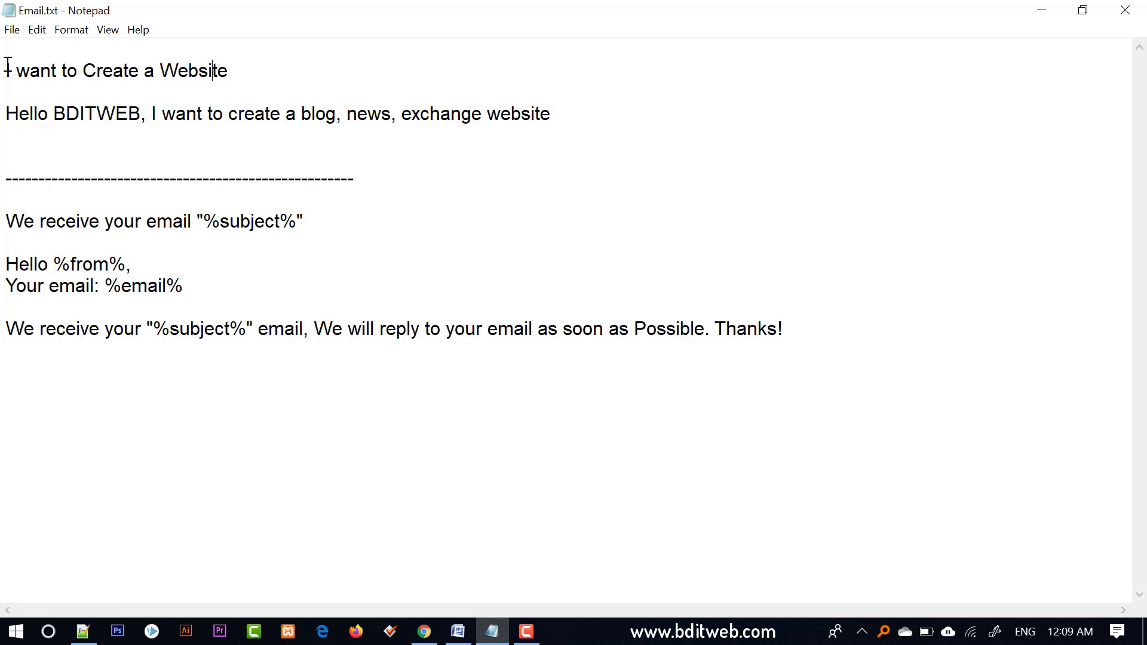
pyautogui.moveTo(7, 64); pyautogui.dragTo(573, 117)
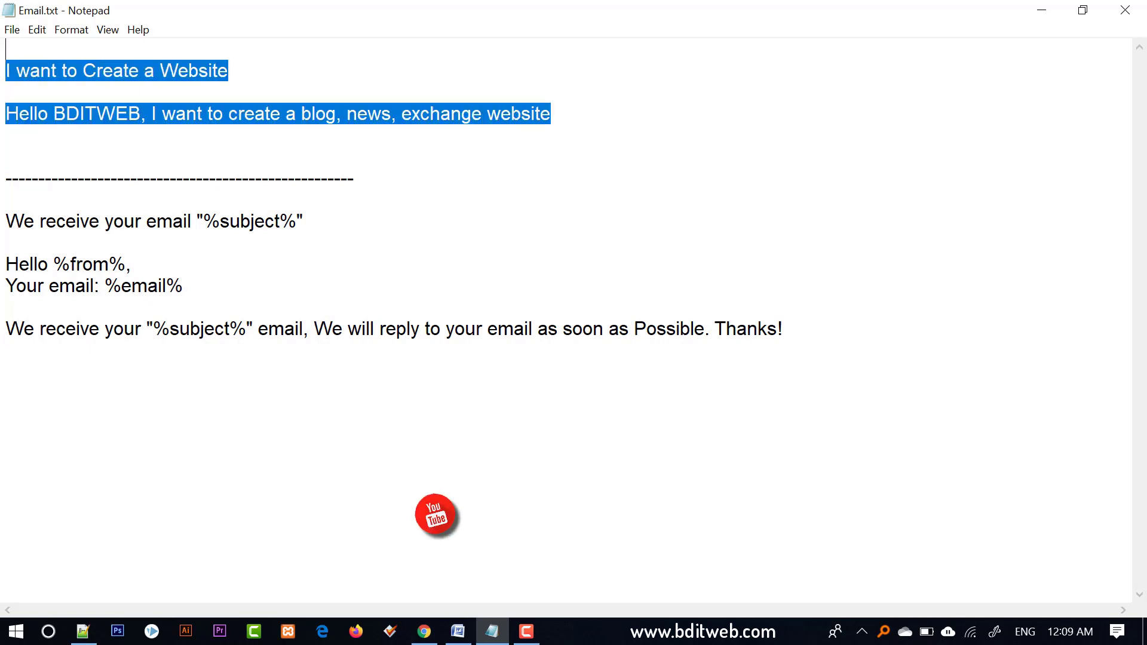
pyautogui.click(5, 53)
pyautogui.moveTo(3, 72); pyautogui.dragTo(257, 69)
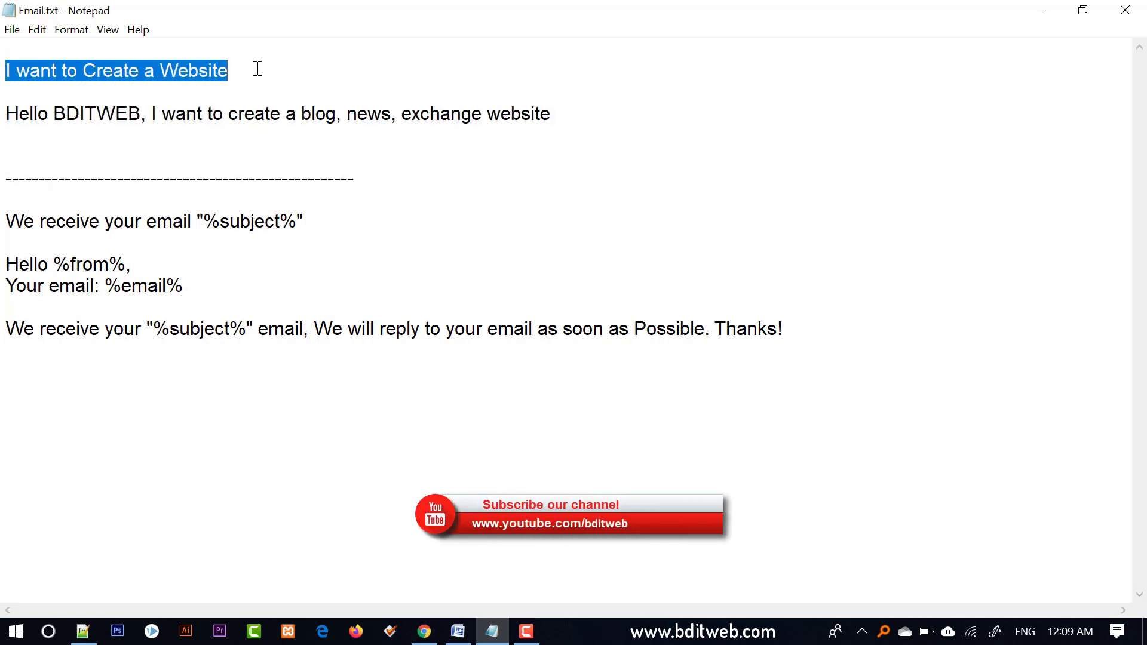
pyautogui.click(557, 113)
pyautogui.keyDown('shift'); pyautogui.click(5, 117); pyautogui.keyUp('shift')
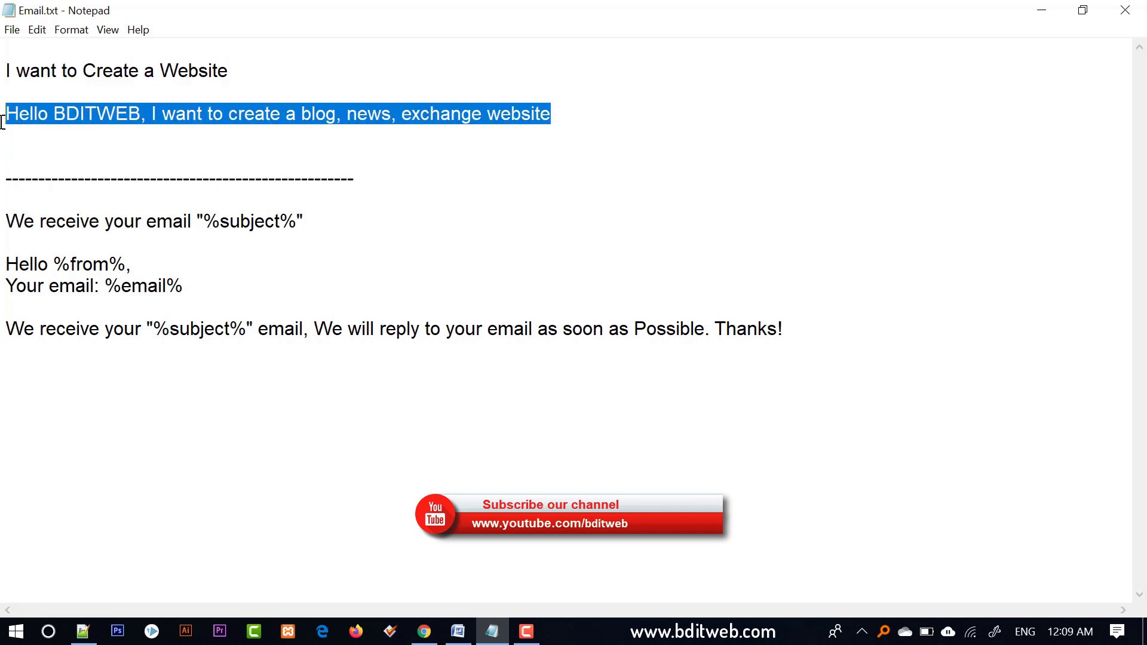
pyautogui.doubleClick(98, 110)
pyautogui.click(168, 123)
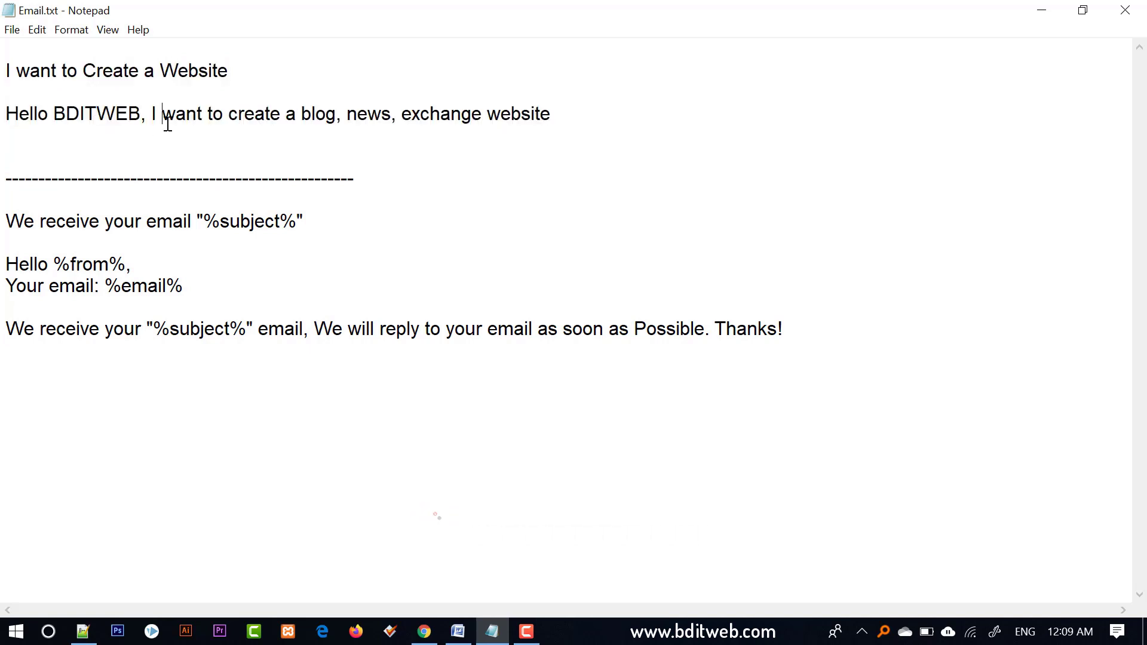
pyautogui.press('super+Down')
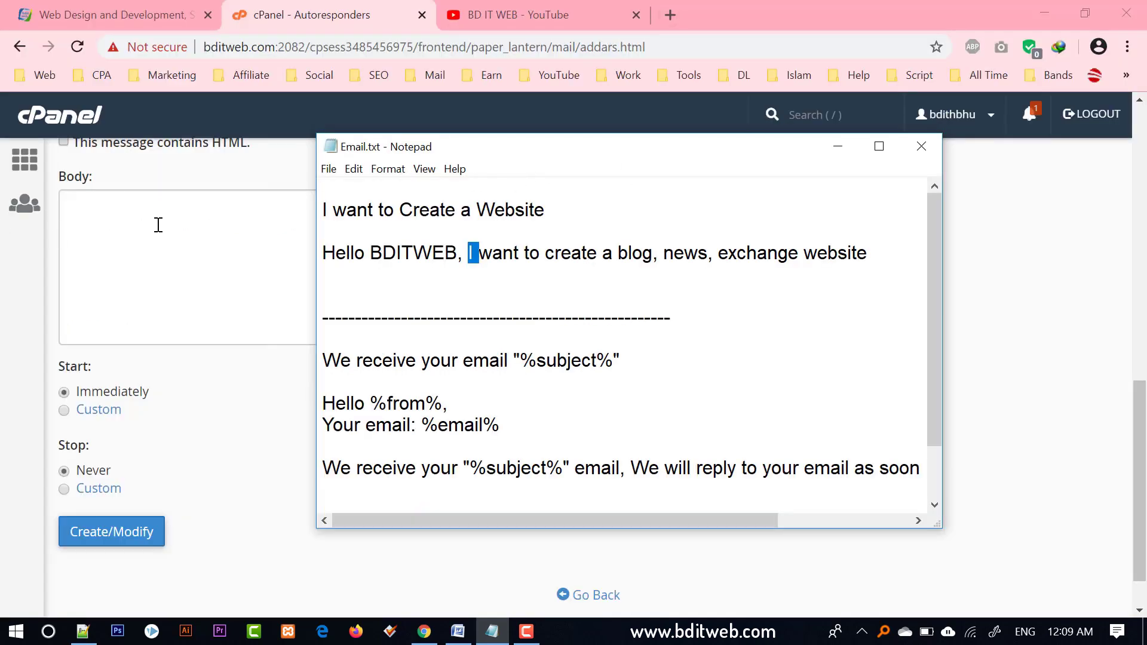
pyautogui.moveTo(502, 146); pyautogui.dragTo(684, 153)
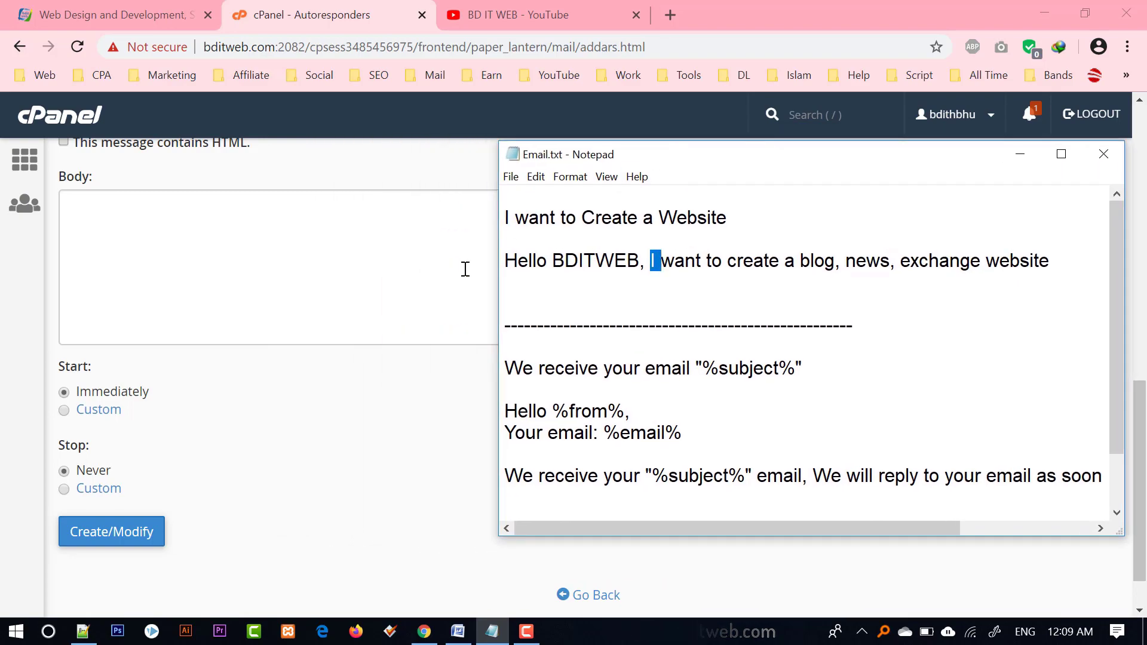
pyautogui.scroll(9, 277, 315)
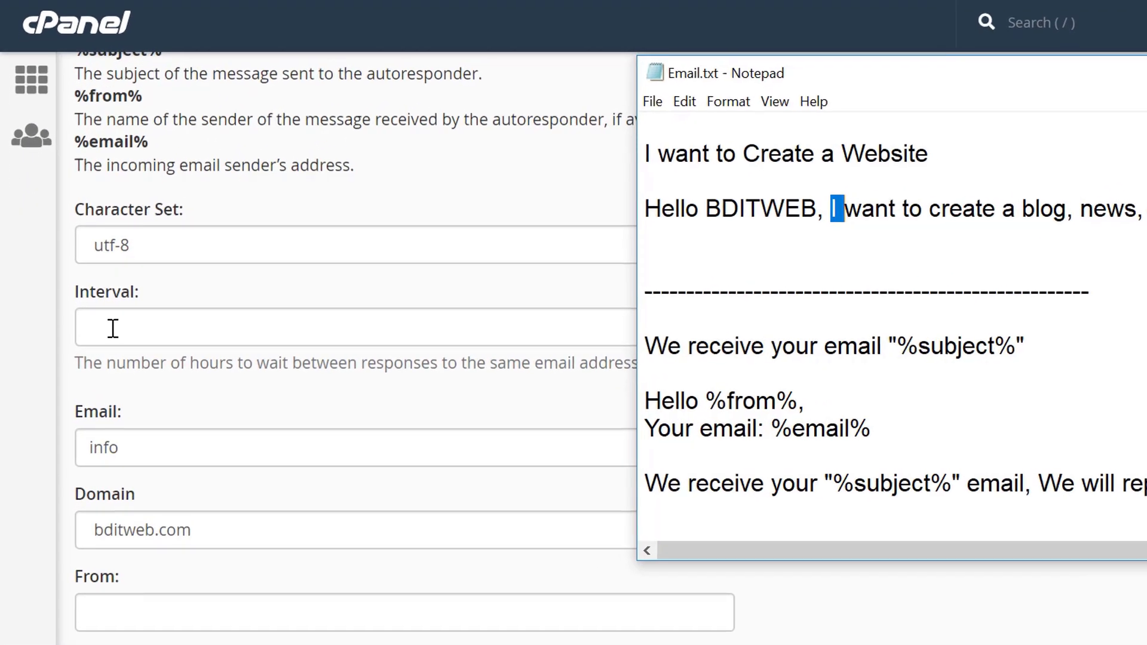
pyautogui.scroll(-4, 115, 324)
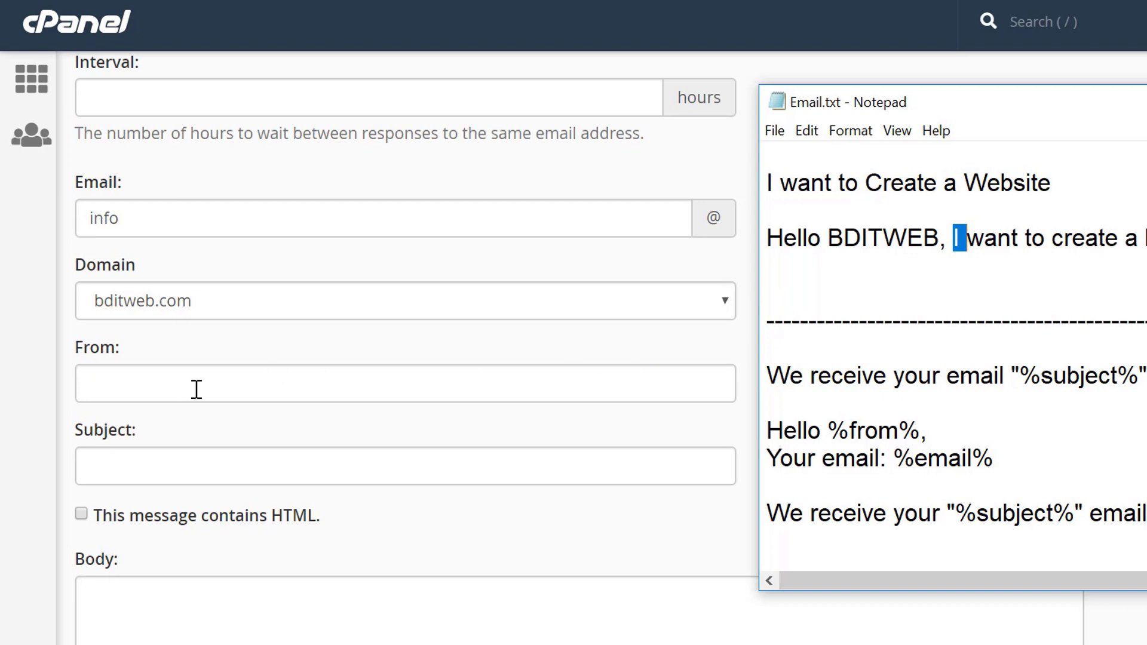
pyautogui.scroll(-2, 207, 385)
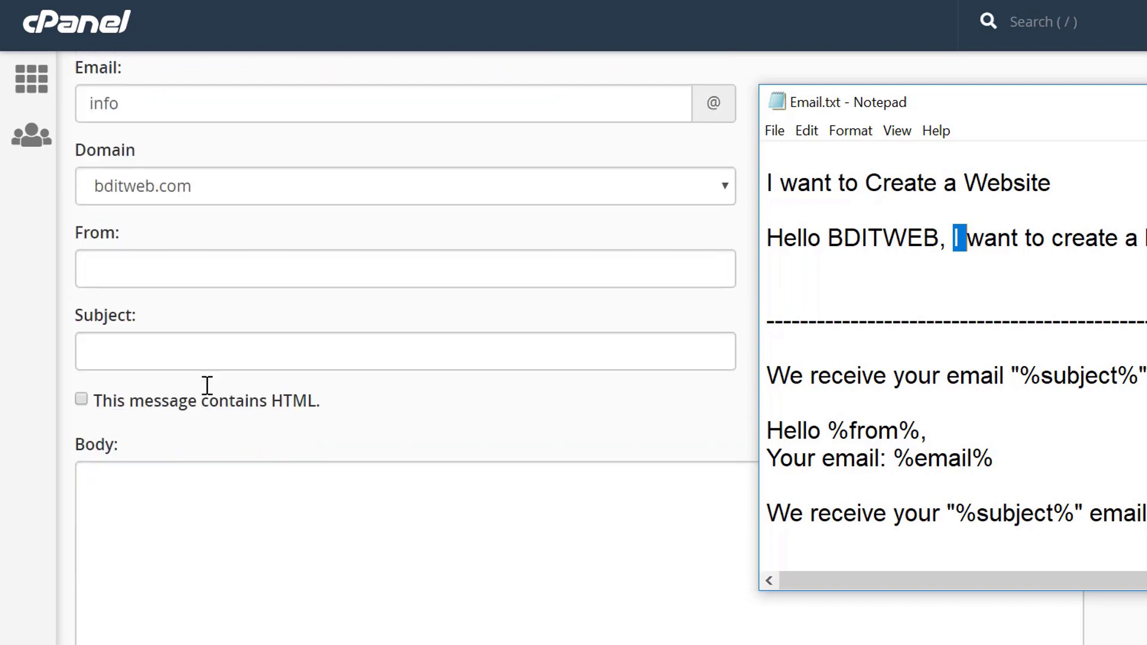
pyautogui.click(151, 270)
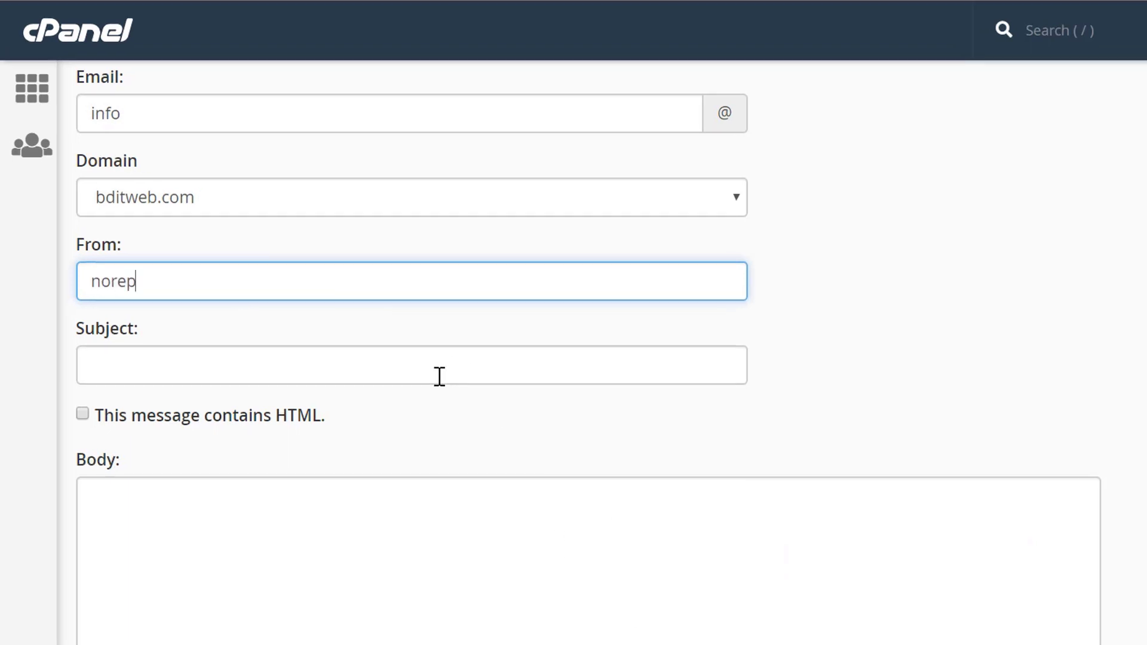
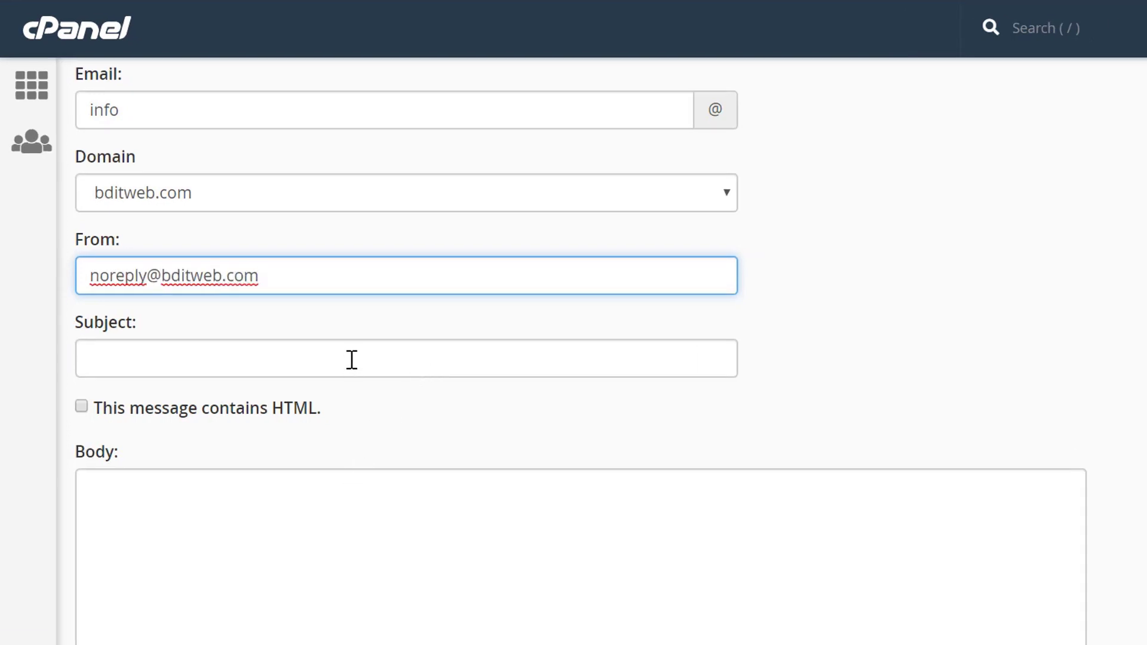
pyautogui.click(217, 330)
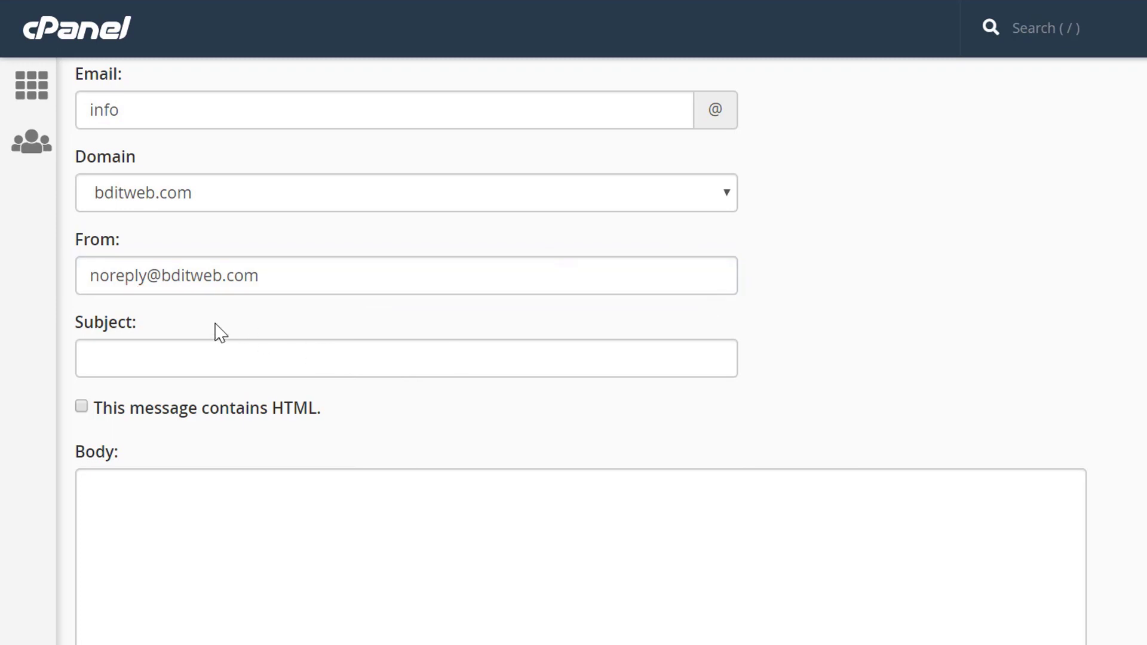
pyautogui.doubleClick(189, 287)
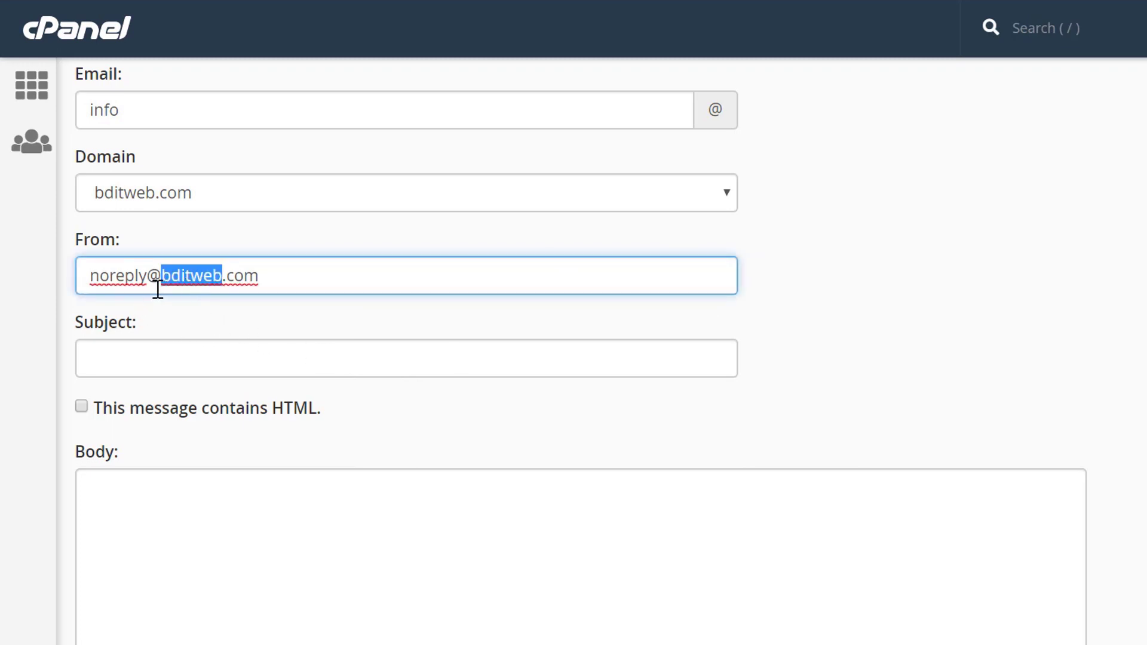
pyautogui.scroll(-2, 137, 322)
# Copy the reply subject line We receive your email "%subject%" from the Email.txt notes.
pyautogui.click(203, 242)
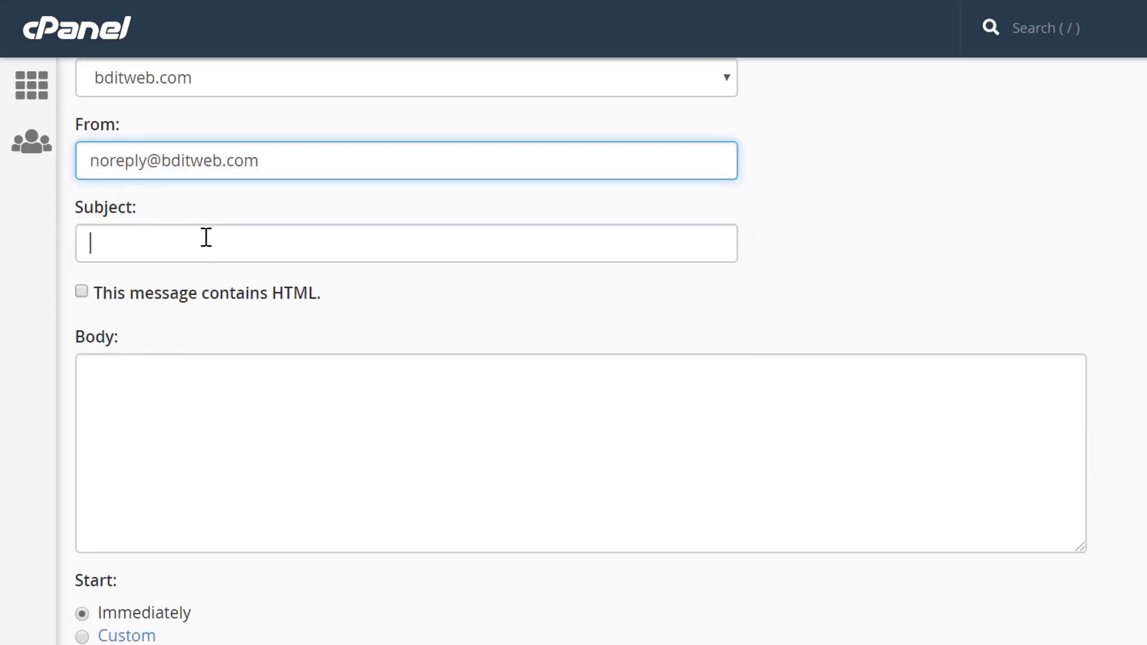
pyautogui.hotkey('alt', 'Tab')
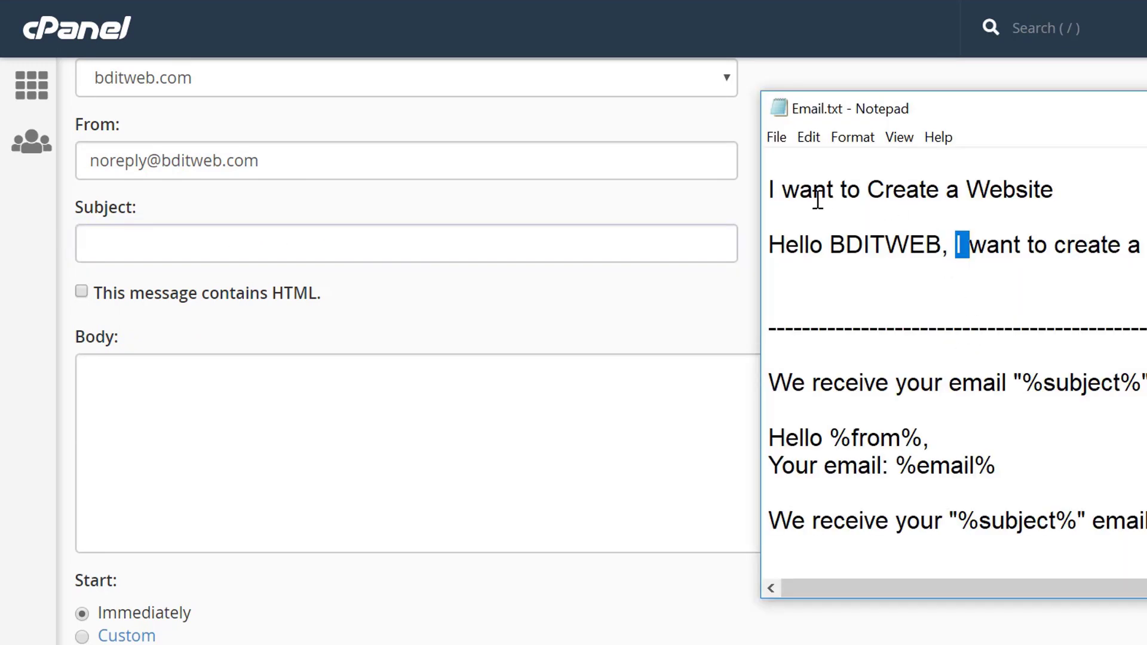
pyautogui.moveTo(1037, 183); pyautogui.dragTo(1108, 184)
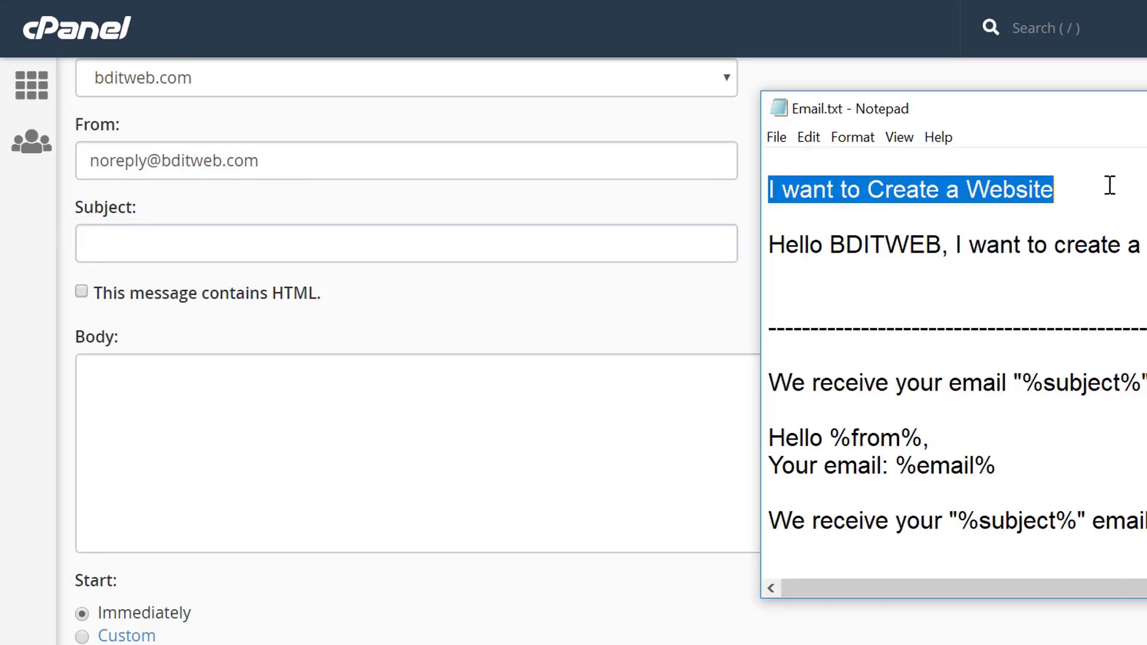
pyautogui.click(894, 205)
pyautogui.click(922, 185)
pyautogui.doubleClick(923, 185)
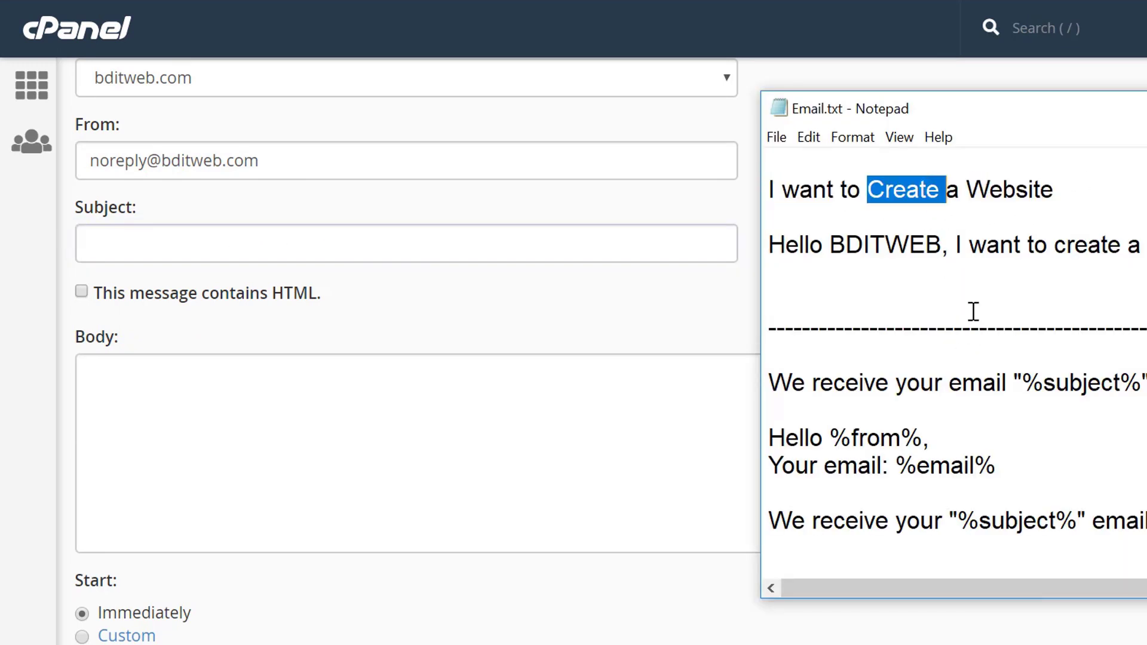
pyautogui.moveTo(1029, 383); pyautogui.dragTo(770, 384)
pyautogui.rightClick(819, 382)
pyautogui.click(854, 447)
# Paste the copied line into the Subject field and highlight its %subject% tag.
pyautogui.rightClick(228, 245)
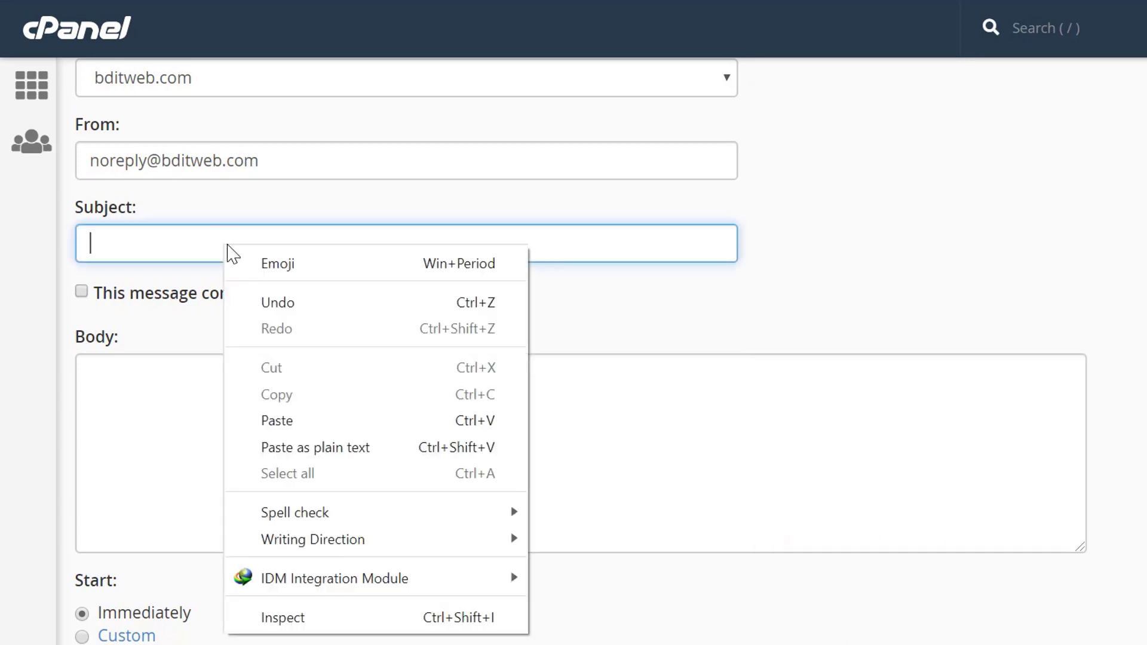
pyautogui.click(280, 421)
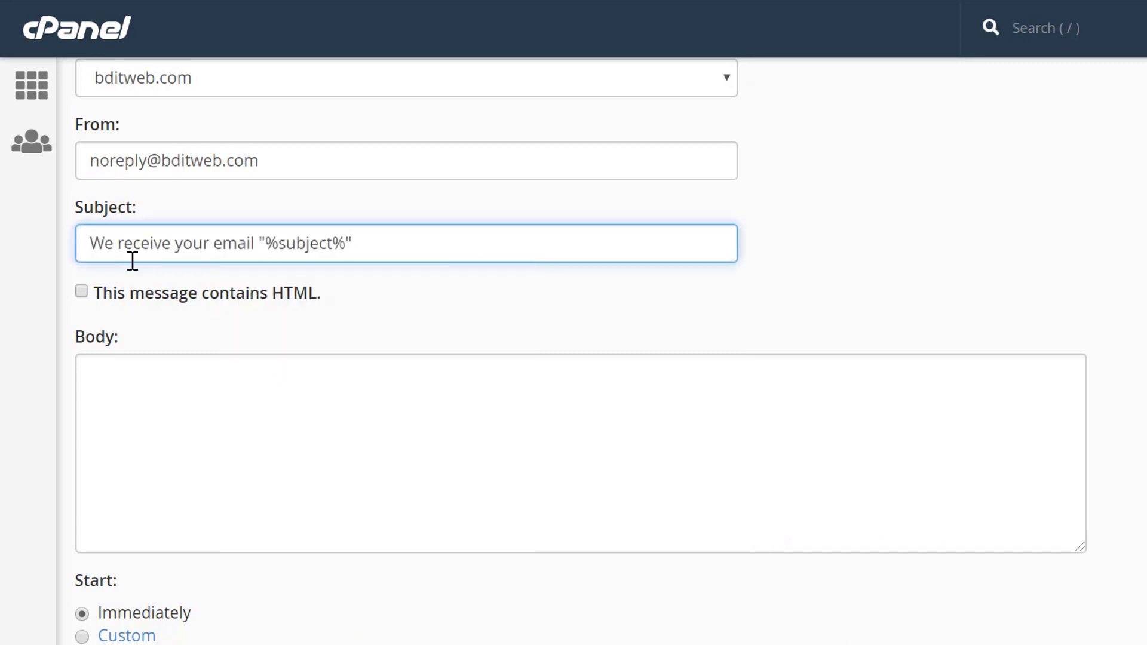
pyautogui.doubleClick(250, 245)
pyautogui.click(328, 242)
pyautogui.moveTo(272, 244); pyautogui.dragTo(346, 244)
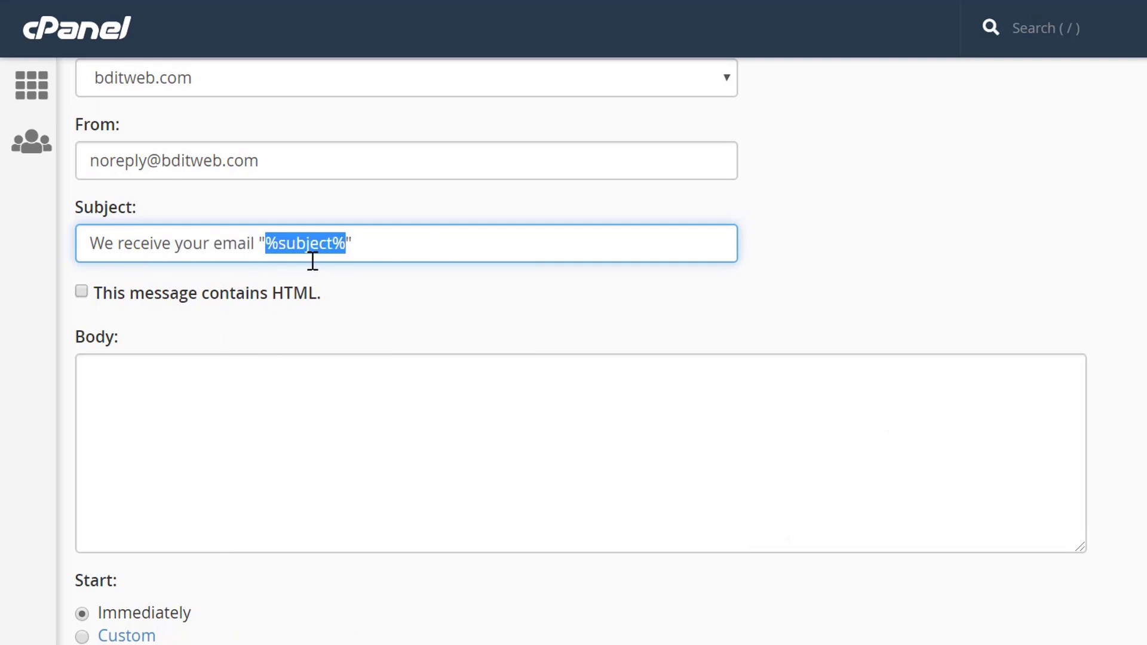
pyautogui.tripleClick(320, 244)
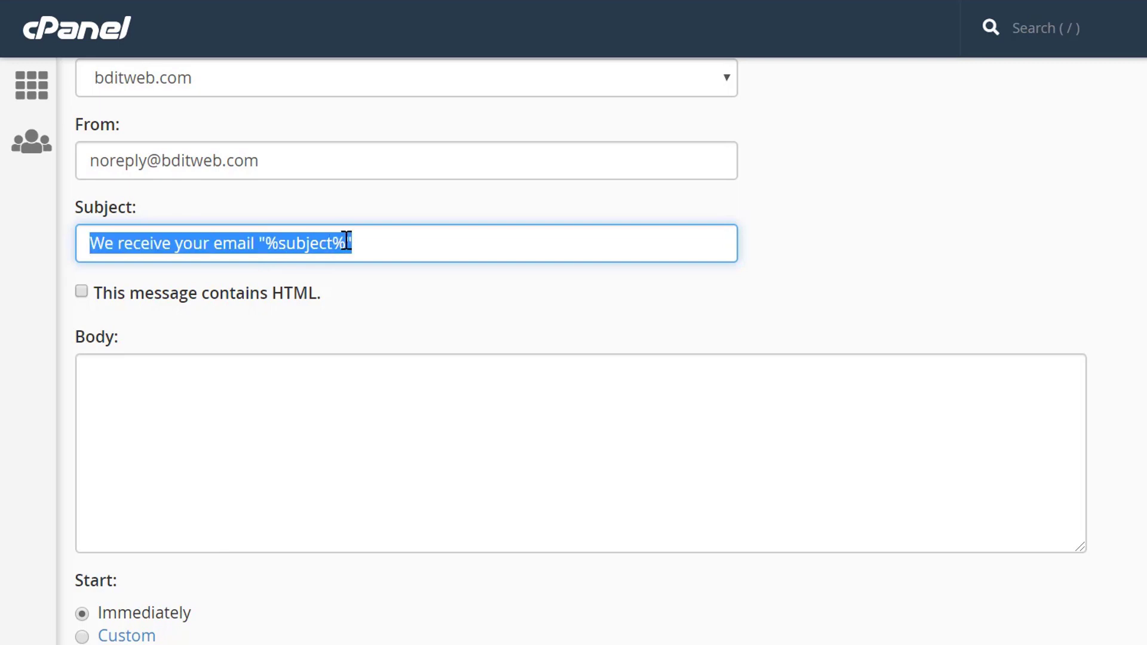
pyautogui.click(347, 242)
pyautogui.click(233, 389)
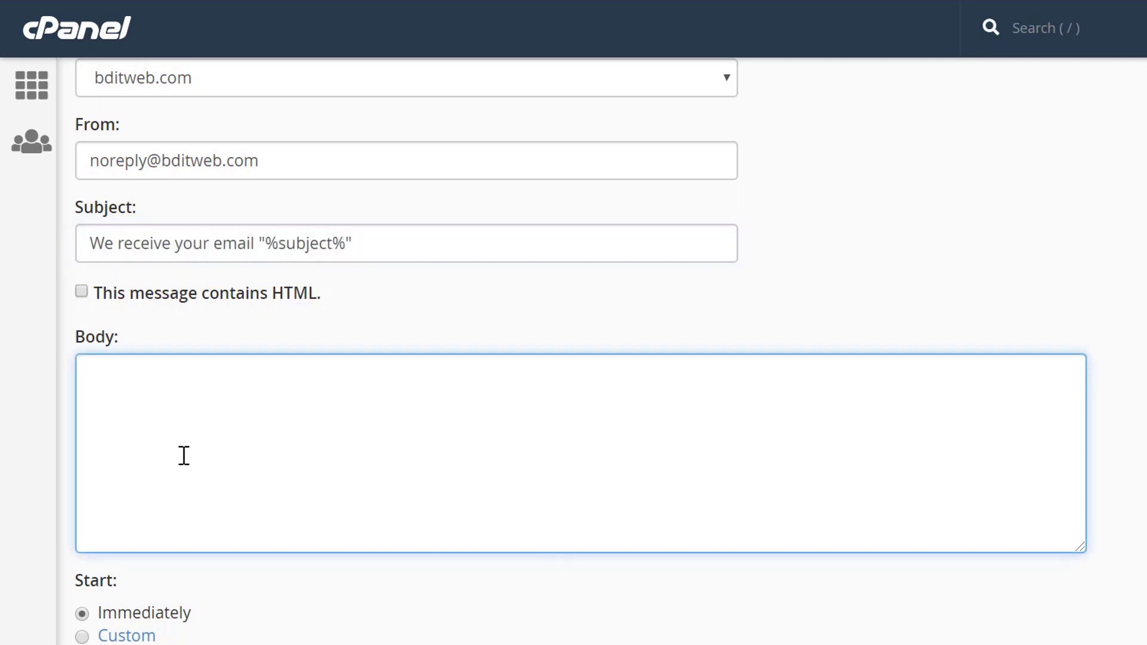
pyautogui.hotkey('alt', 'Tab')
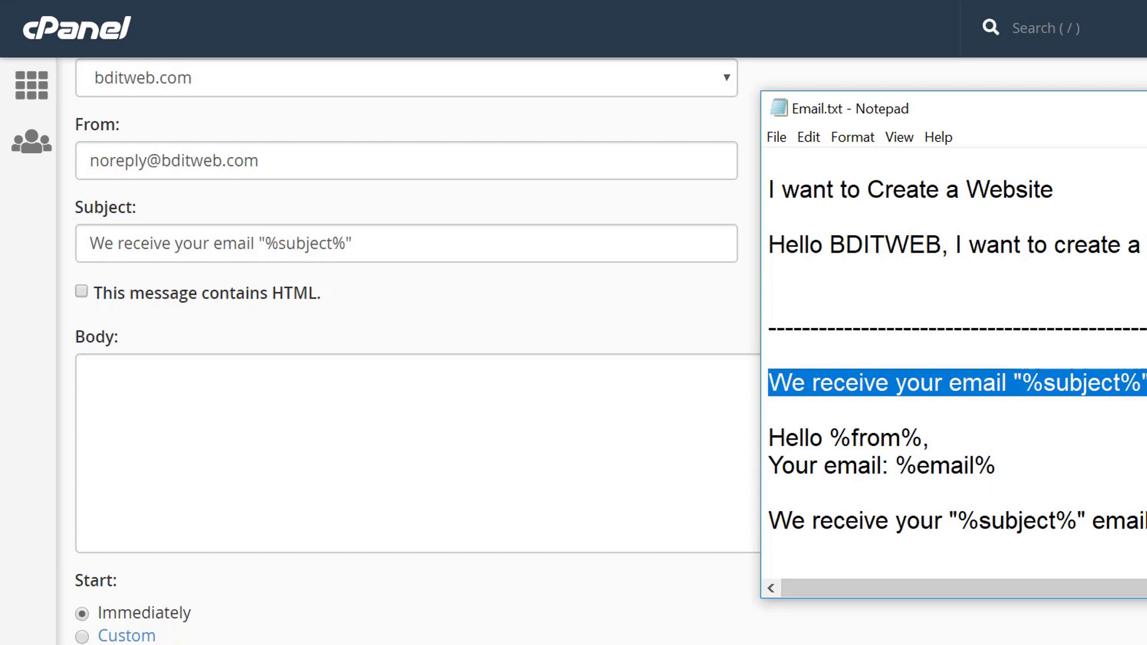
# Copy the reply template from Hello %from% to Thanks! and paste it into the Body.
pyautogui.moveTo(1146, 520); pyautogui.dragTo(764, 448)
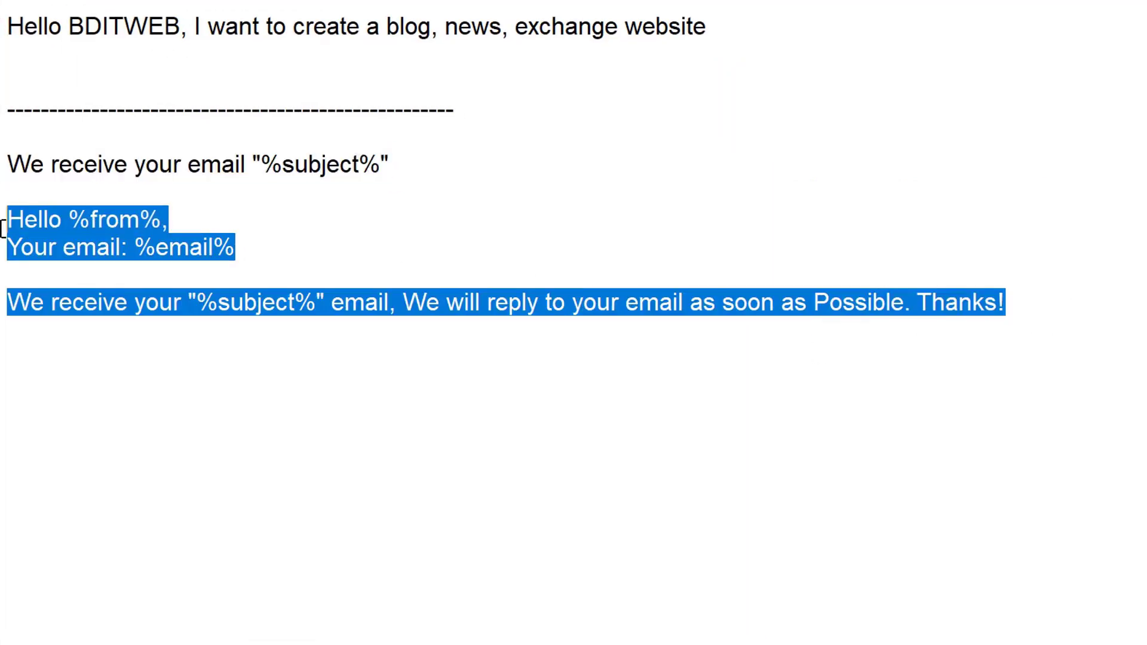
pyautogui.rightClick(89, 219)
pyautogui.click(179, 289)
pyautogui.hotkey('alt', 'Tab')
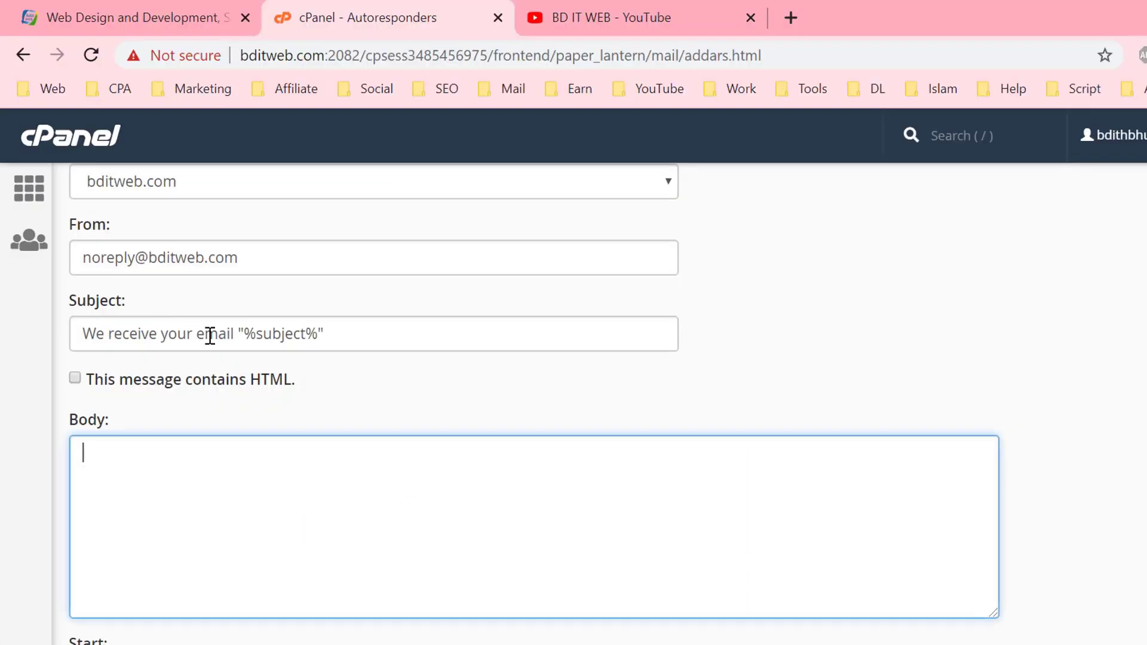
pyautogui.rightClick(210, 404)
pyautogui.click(290, 288)
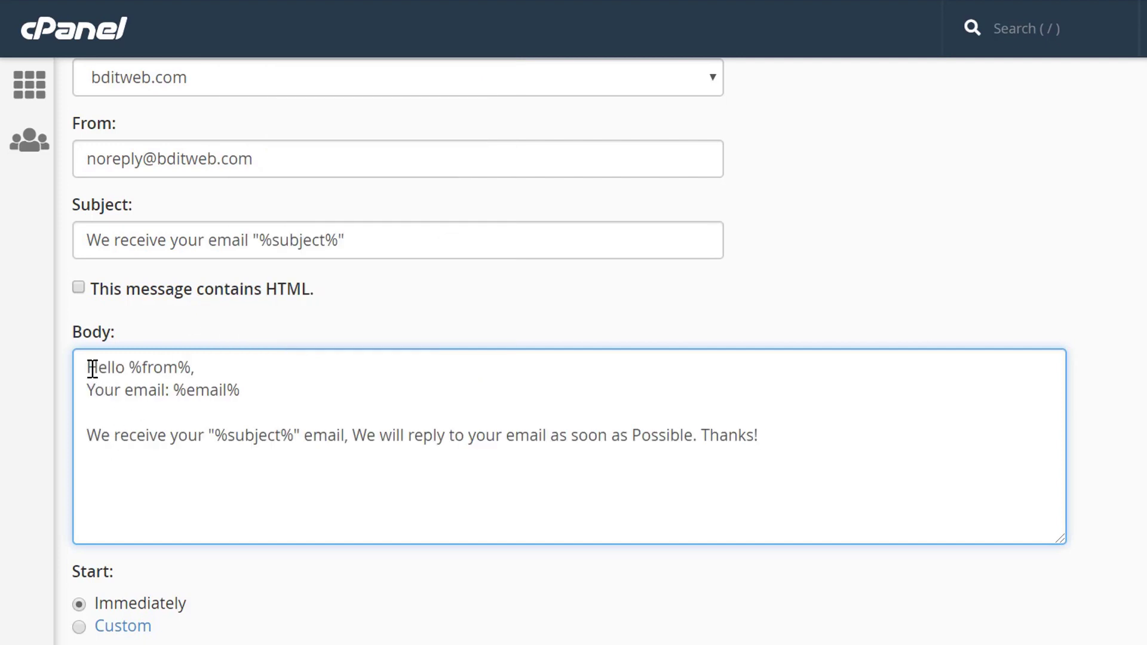
# Highlight the Hello %from% greeting and its %from% tag to explain it.
pyautogui.moveTo(88, 453); pyautogui.dragTo(286, 380)
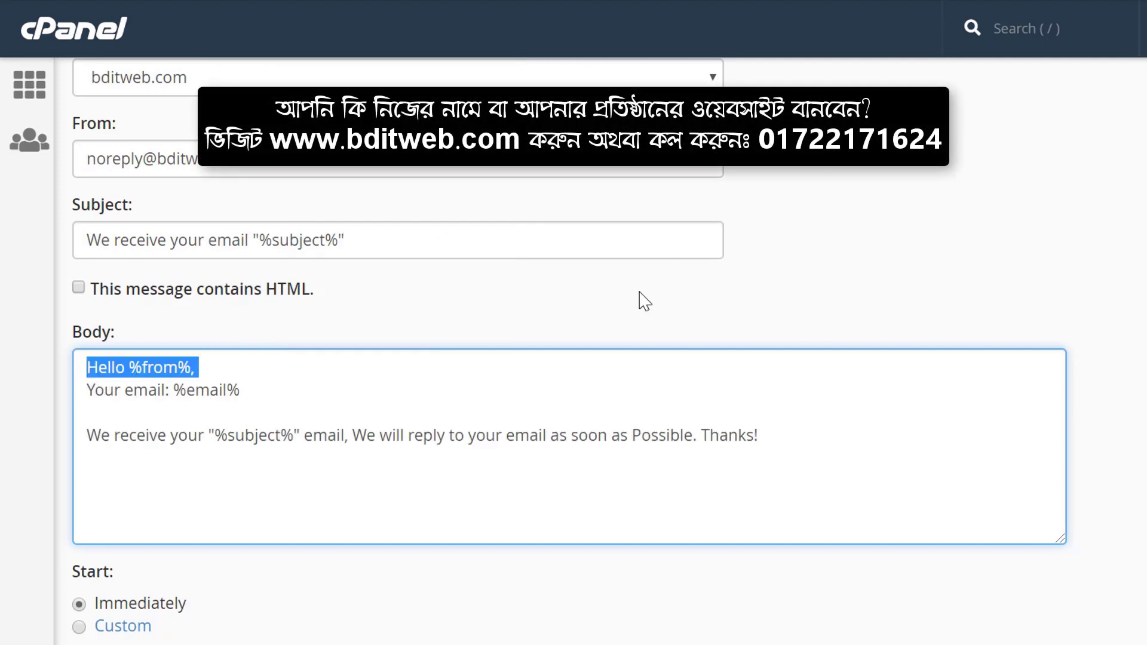
pyautogui.moveTo(179, 374); pyautogui.dragTo(194, 379)
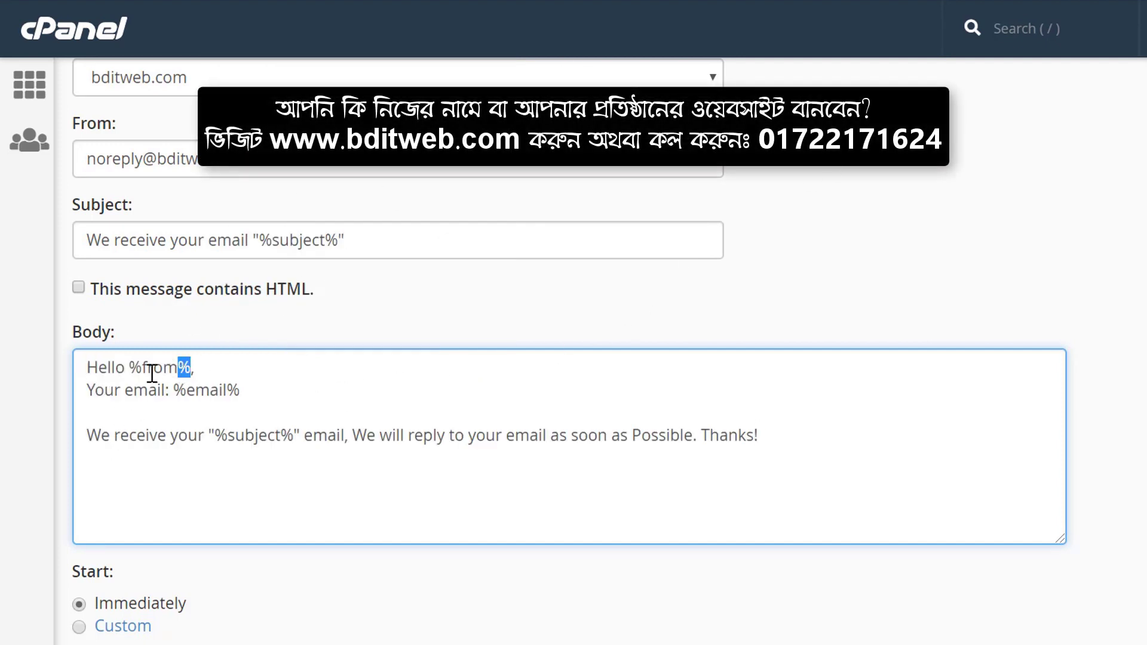
pyautogui.moveTo(127, 364); pyautogui.dragTo(190, 366)
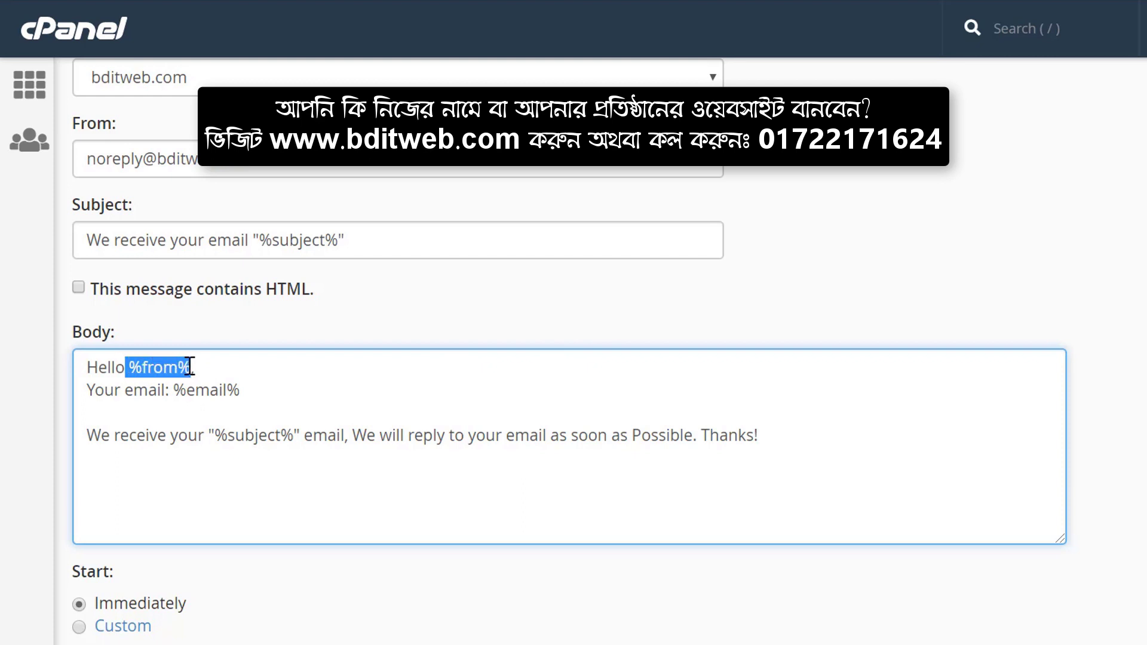
pyautogui.click(94, 367)
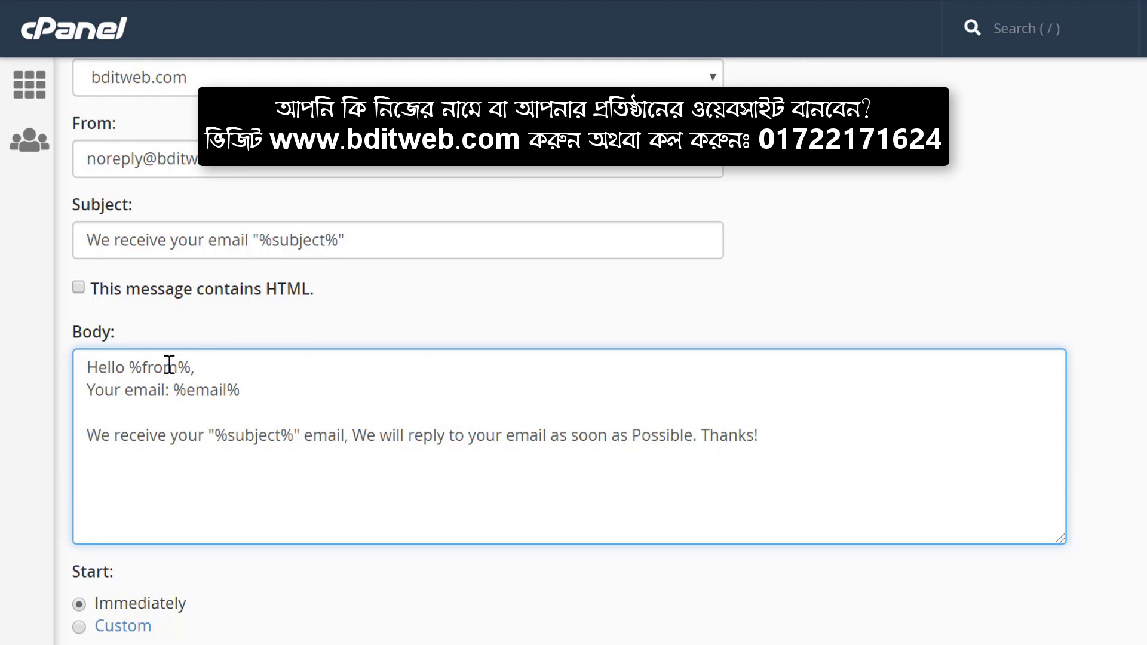
pyautogui.click(86, 369)
pyautogui.moveTo(88, 368); pyautogui.dragTo(213, 367)
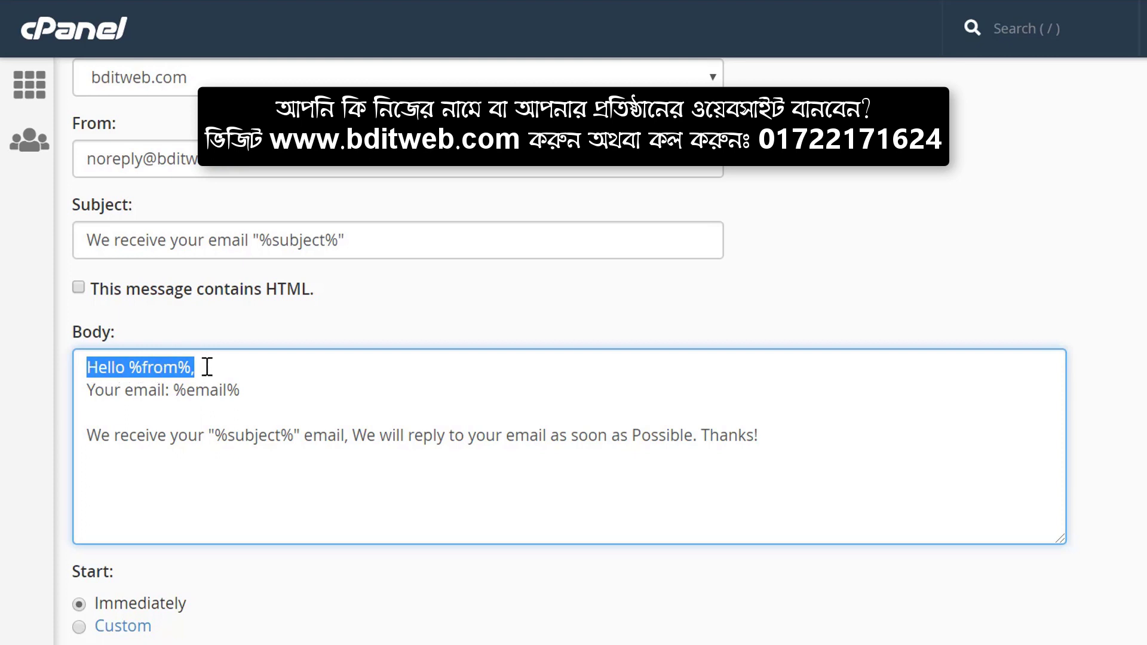
pyautogui.doubleClick(153, 370)
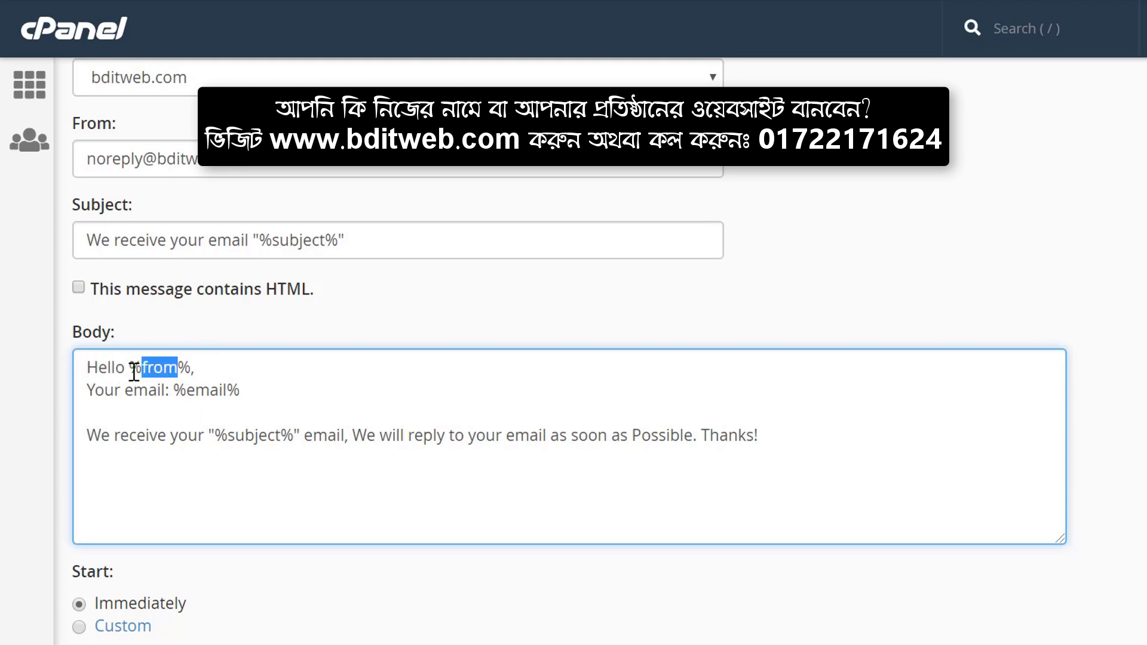
pyautogui.moveTo(134, 371); pyautogui.dragTo(180, 370)
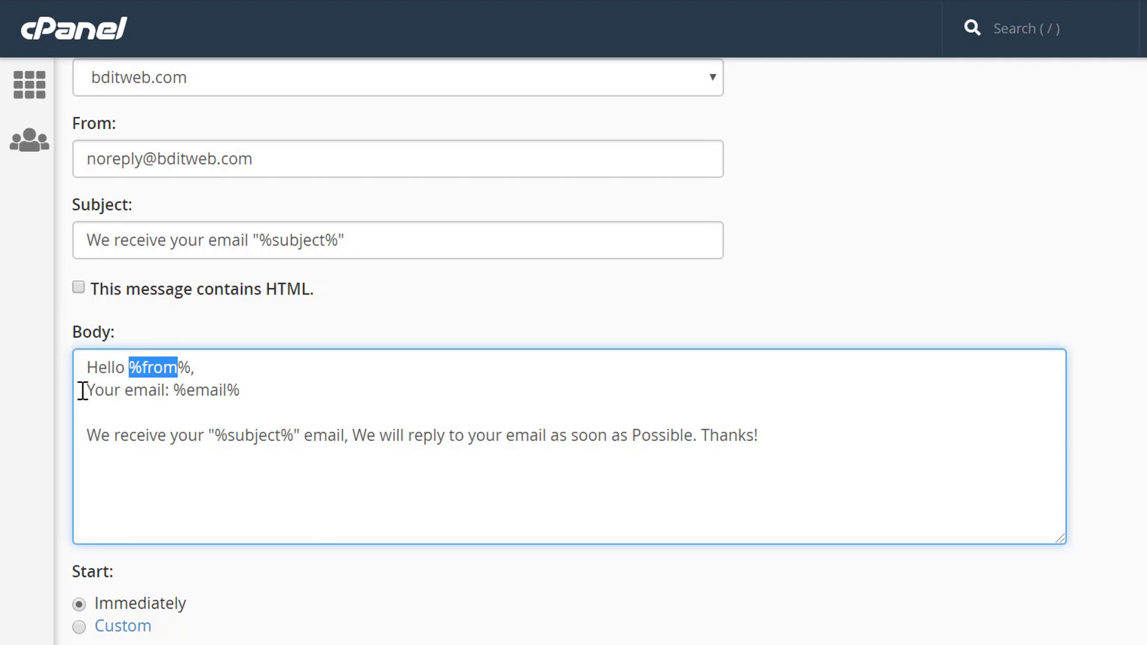
pyautogui.click(133, 390)
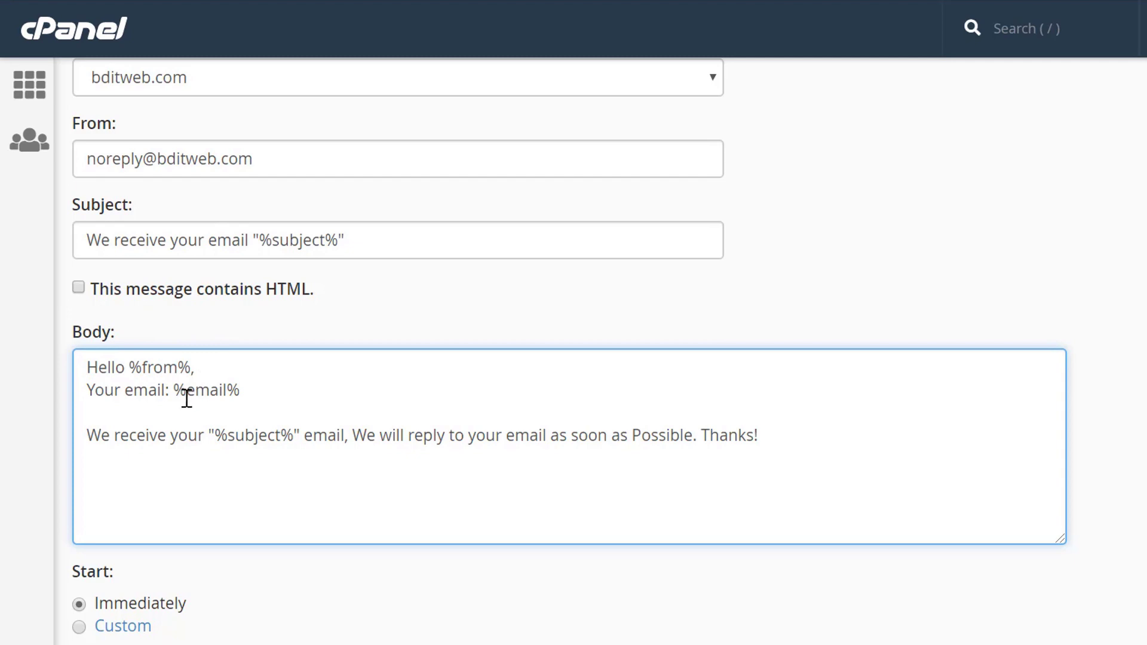
# Highlight the %email% tag and the %subject% tag in the acknowledgement line.
pyautogui.moveTo(174, 391); pyautogui.dragTo(252, 387)
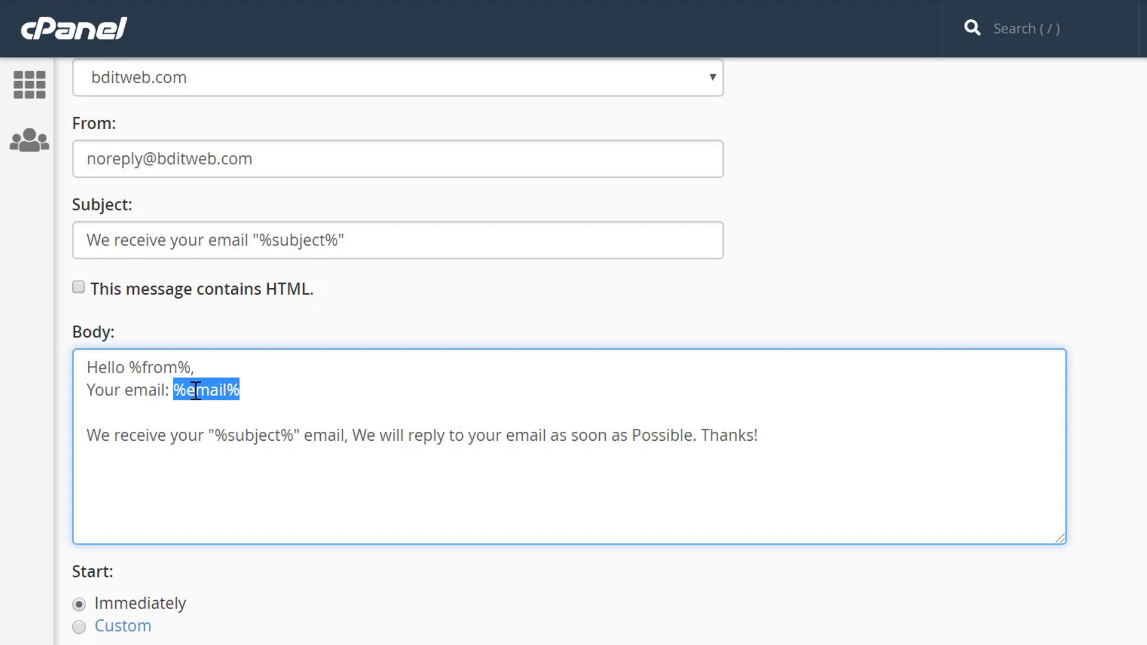
pyautogui.click(237, 394)
pyautogui.hotkey('shift', 'Right')
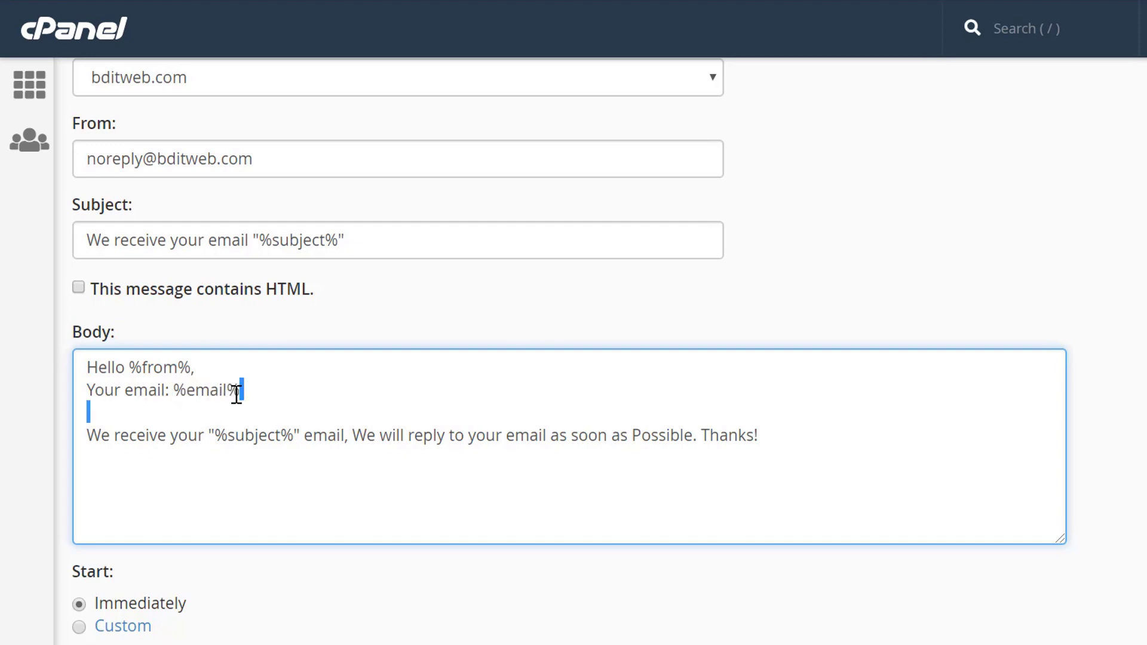
pyautogui.moveTo(176, 388); pyautogui.dragTo(251, 384)
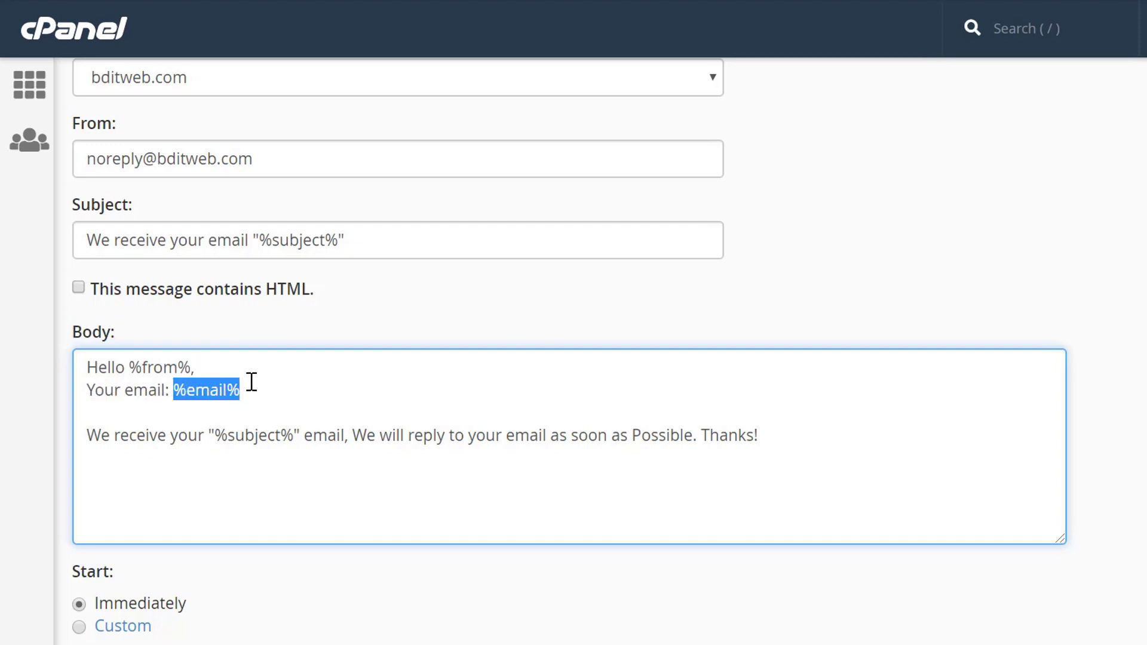
pyautogui.click(90, 436)
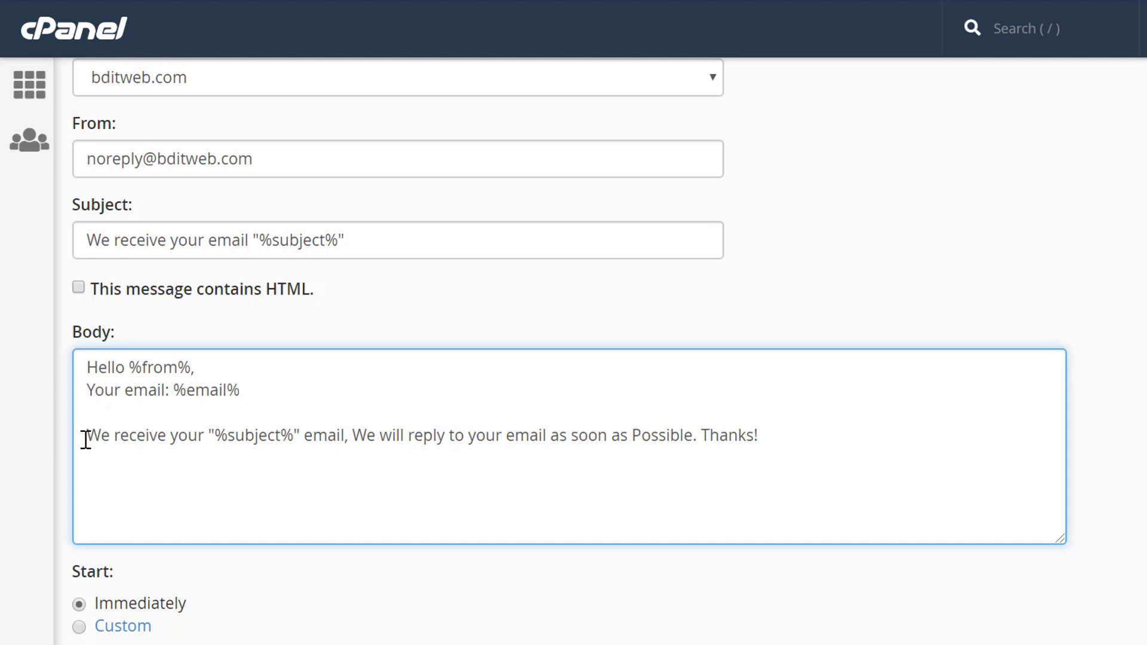
pyautogui.moveTo(86, 440); pyautogui.dragTo(292, 435)
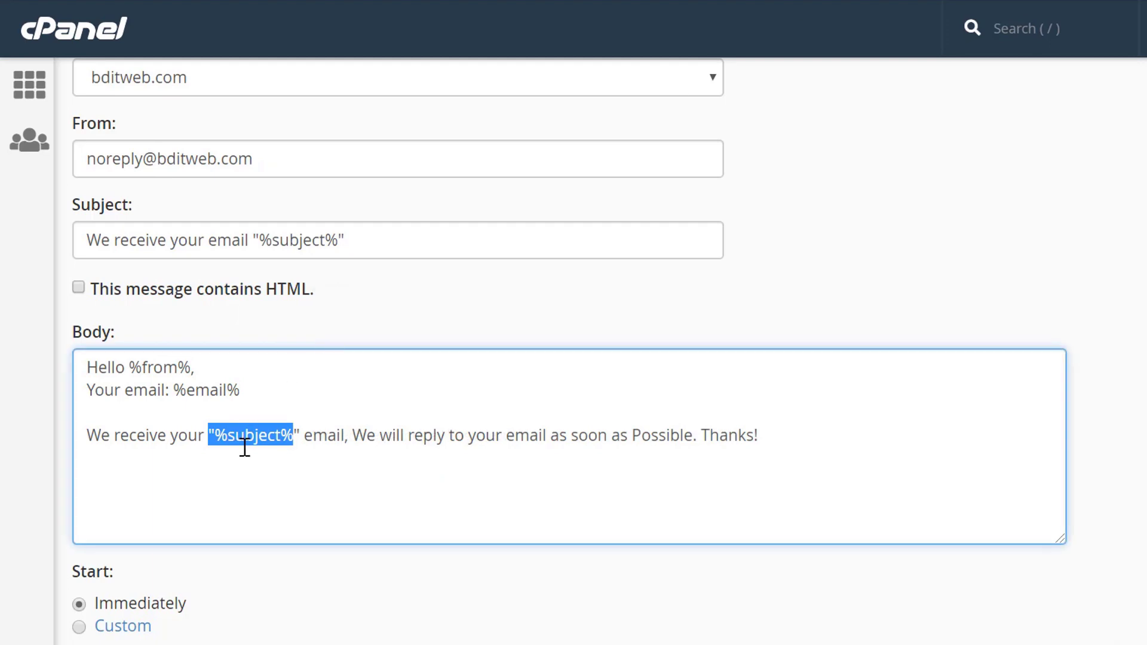
pyautogui.click(233, 440)
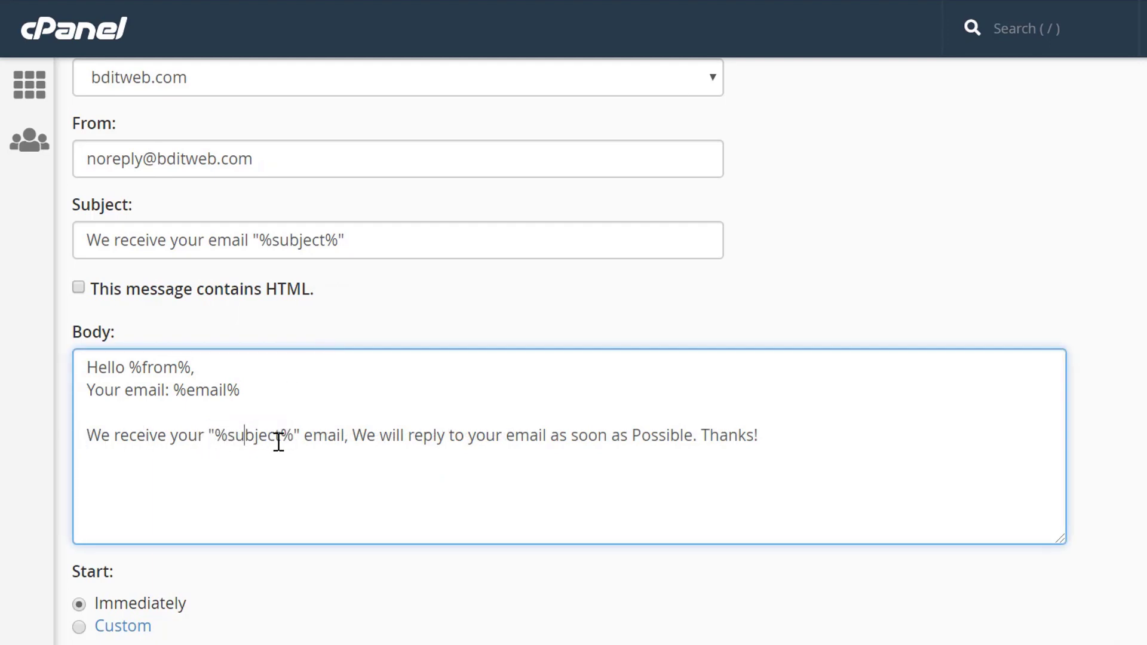
pyautogui.moveTo(296, 436); pyautogui.dragTo(219, 436)
pyautogui.click(313, 440)
pyautogui.scroll(-4, 735, 435)
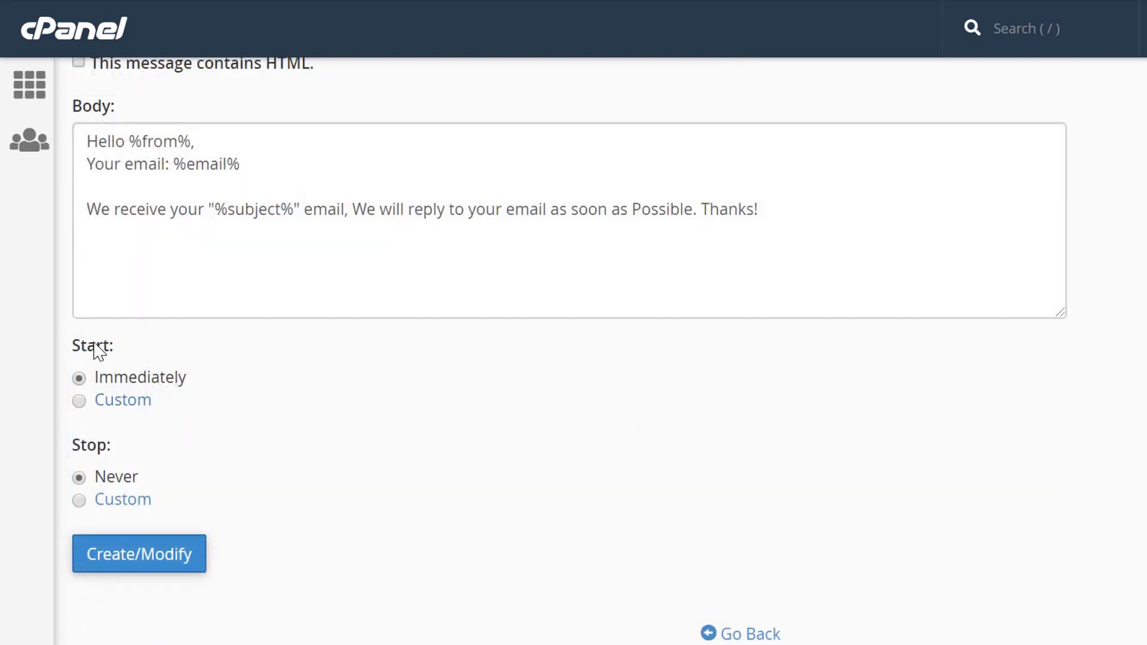
pyautogui.doubleClick(95, 347)
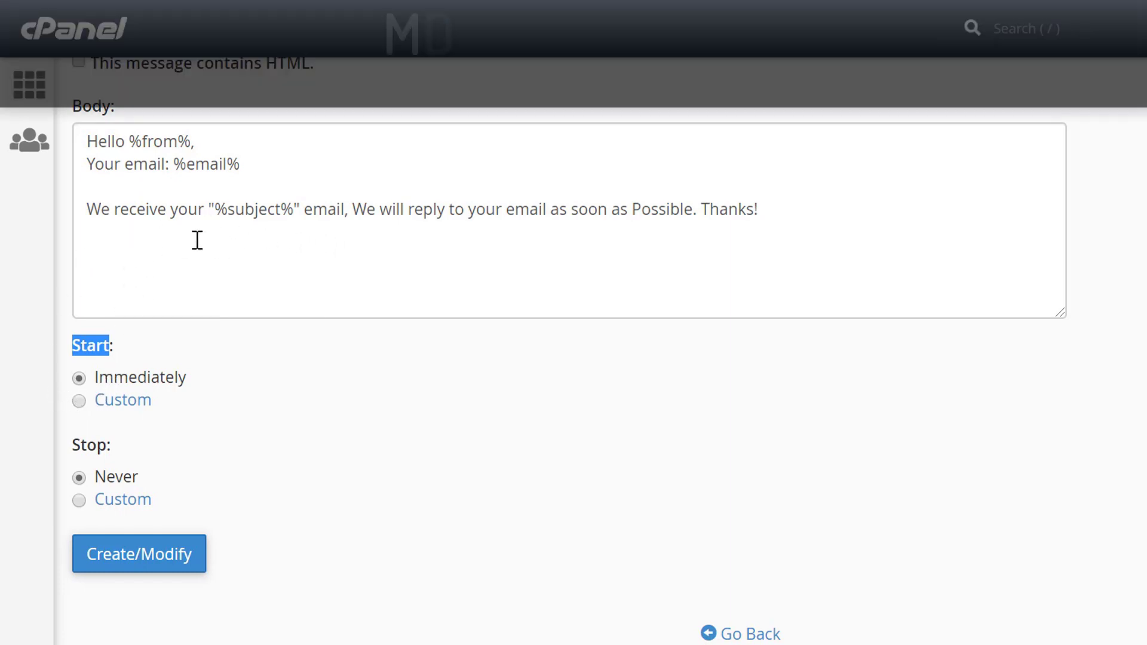
pyautogui.click(404, 395)
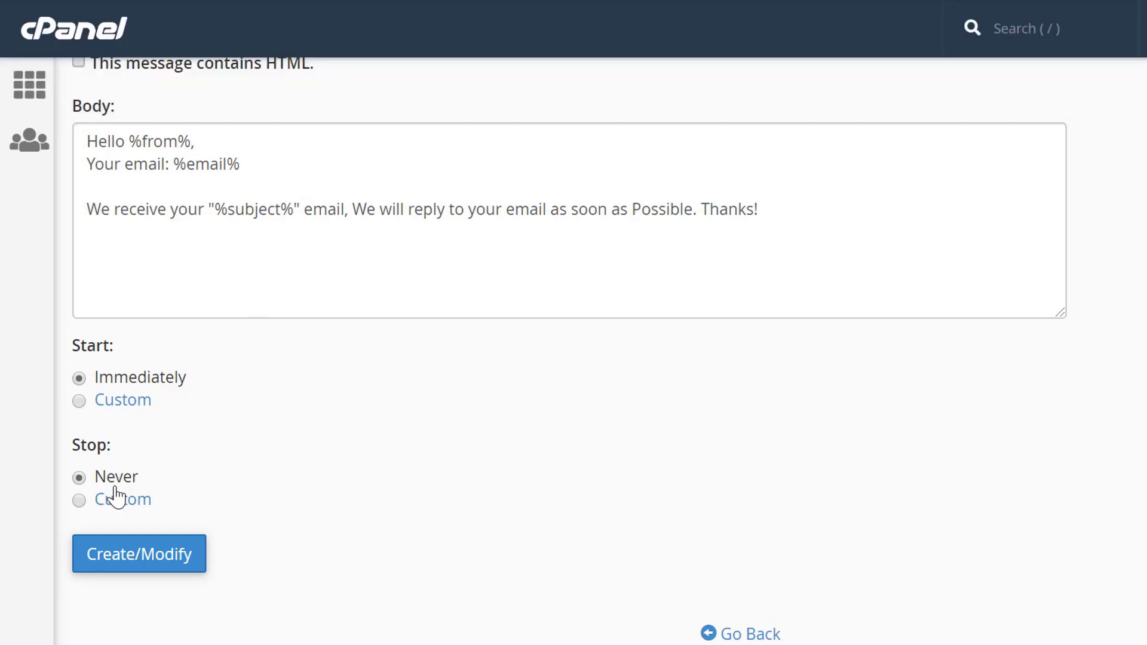
pyautogui.click(153, 560)
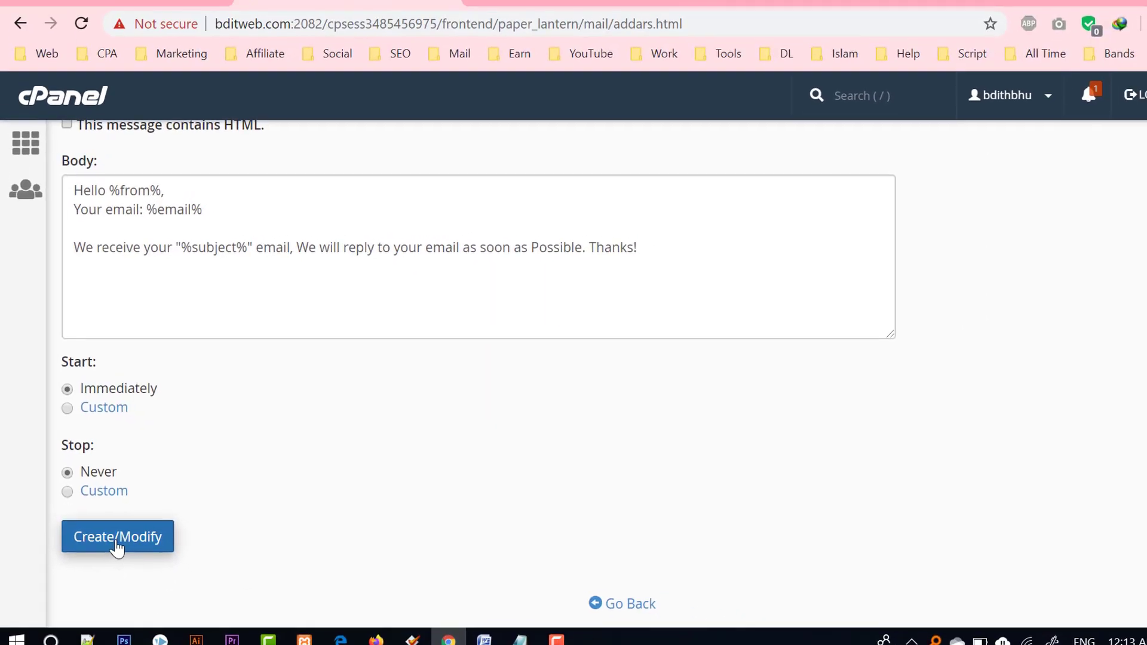
# Submit the form, fix the blank-interval error with an Interval of 1 hour, and resubmit.
pyautogui.click(110, 542)
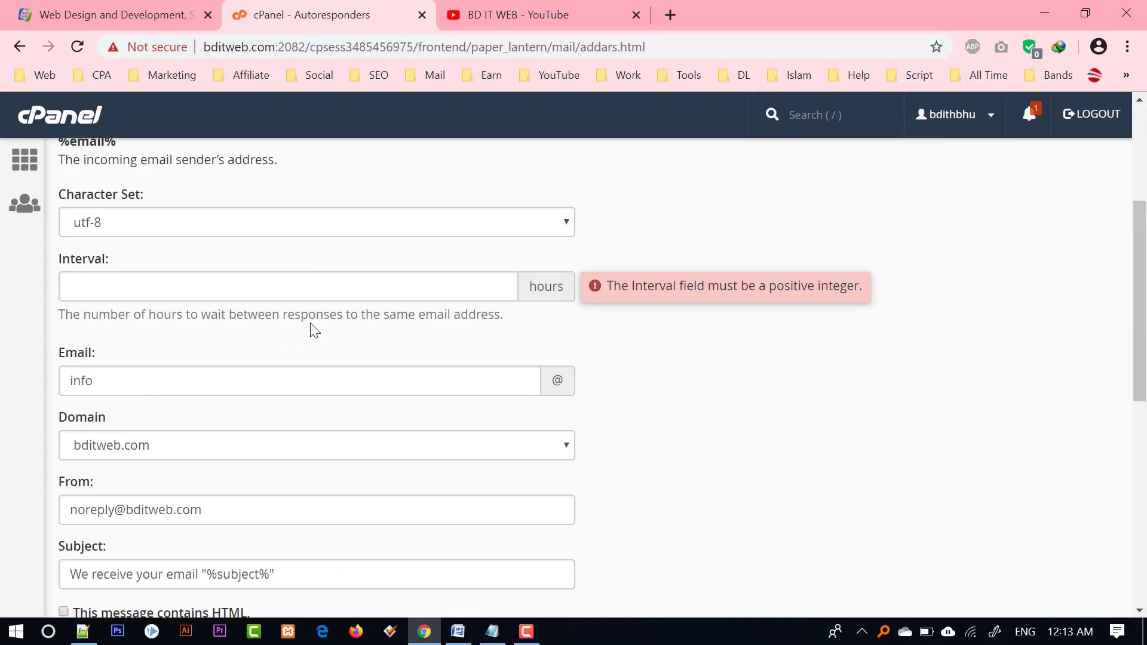
pyautogui.click(343, 291)
pyautogui.write('1')
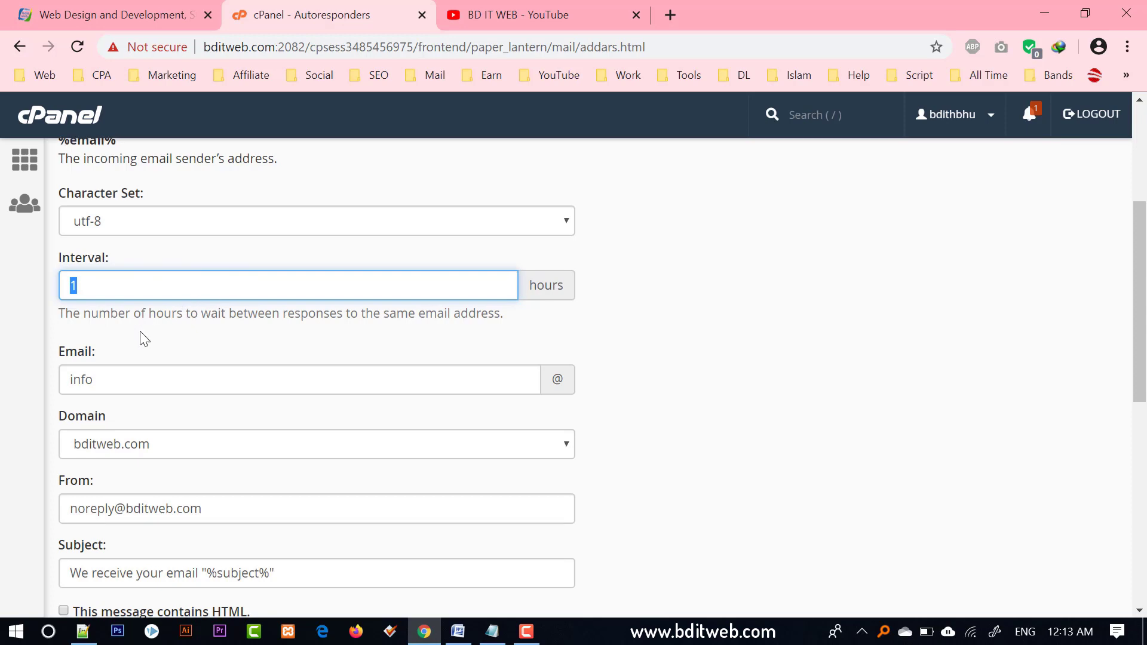
pyautogui.scroll(-9, 64, 487)
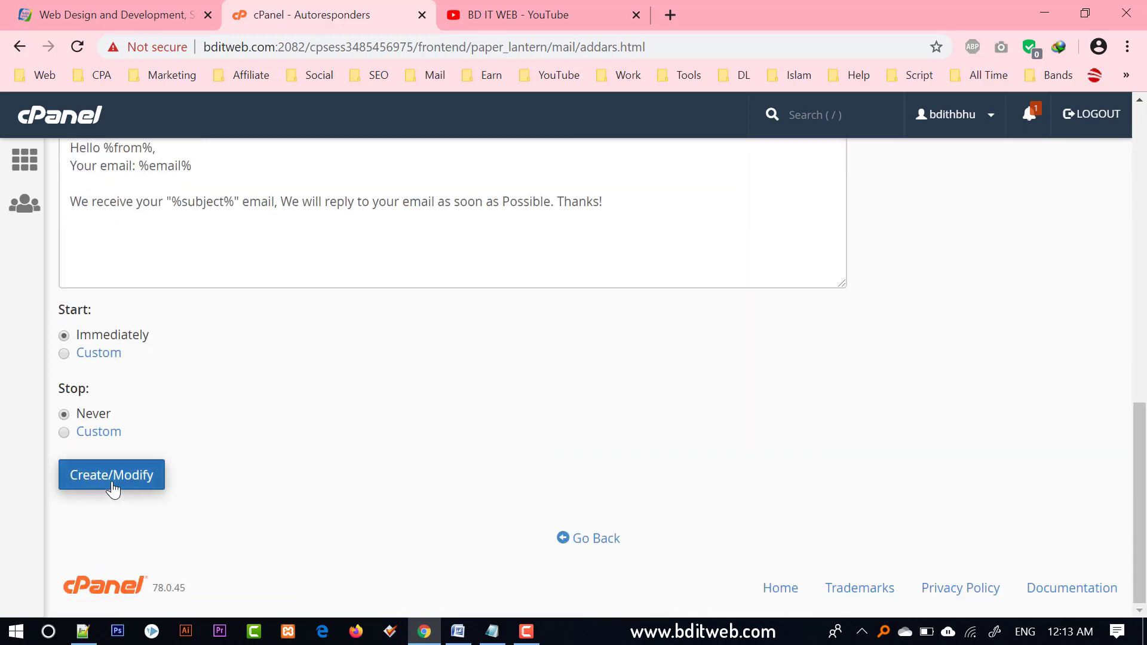
pyautogui.click(112, 483)
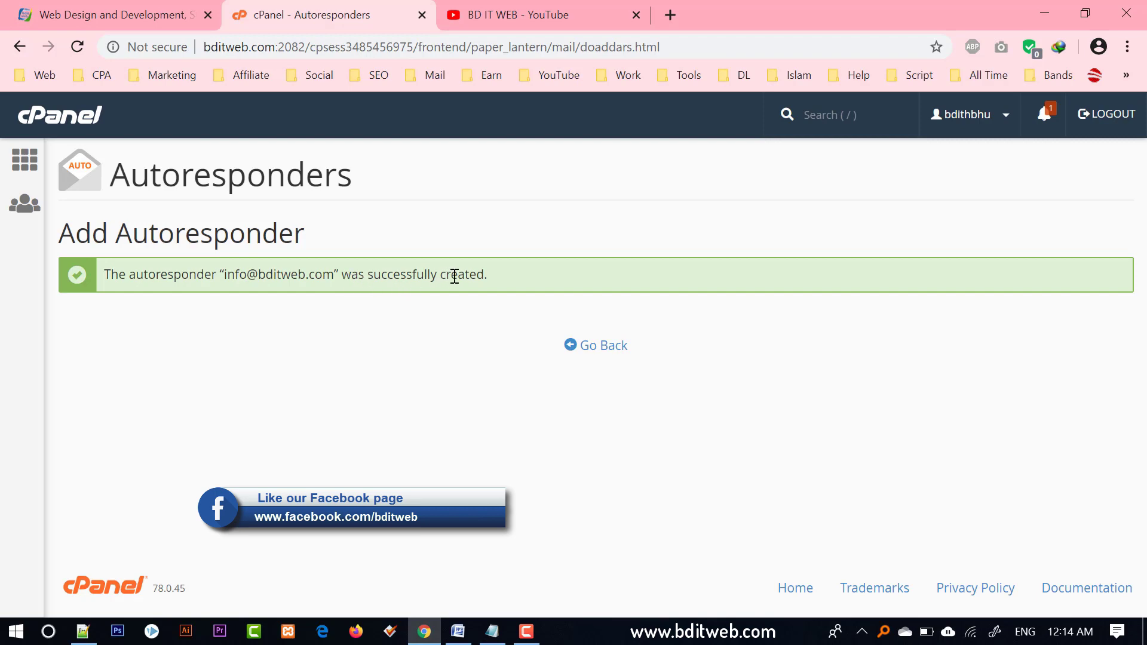
# Go back to Current Autoresponders and highlight the new info entry's address and subject.
pyautogui.click(607, 355)
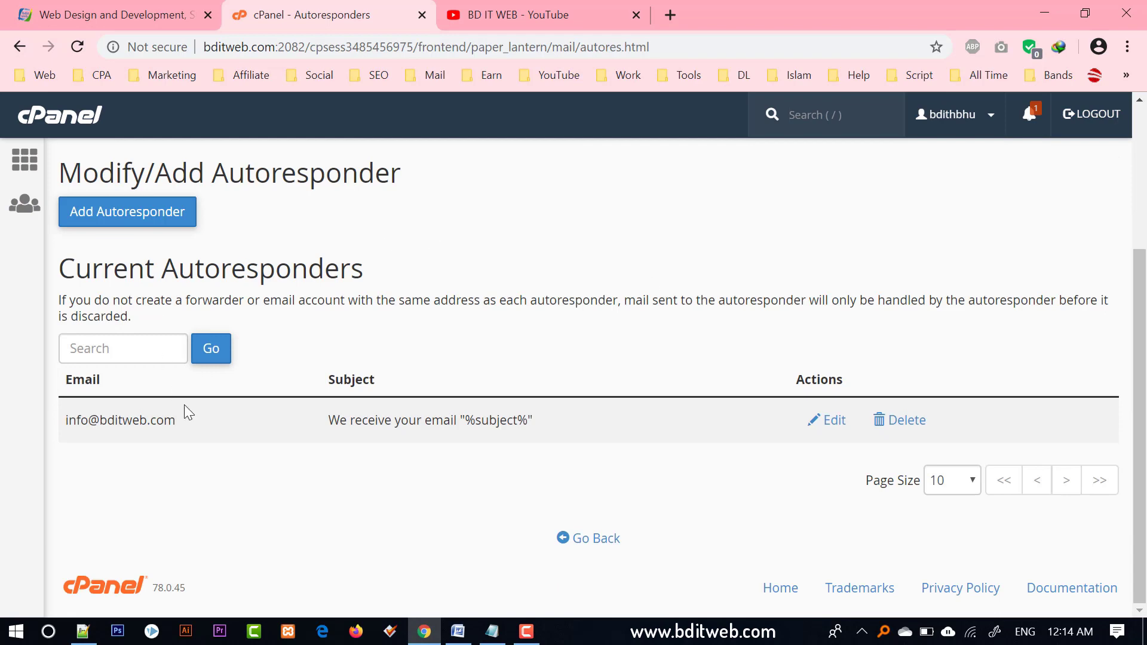
pyautogui.tripleClick(147, 416)
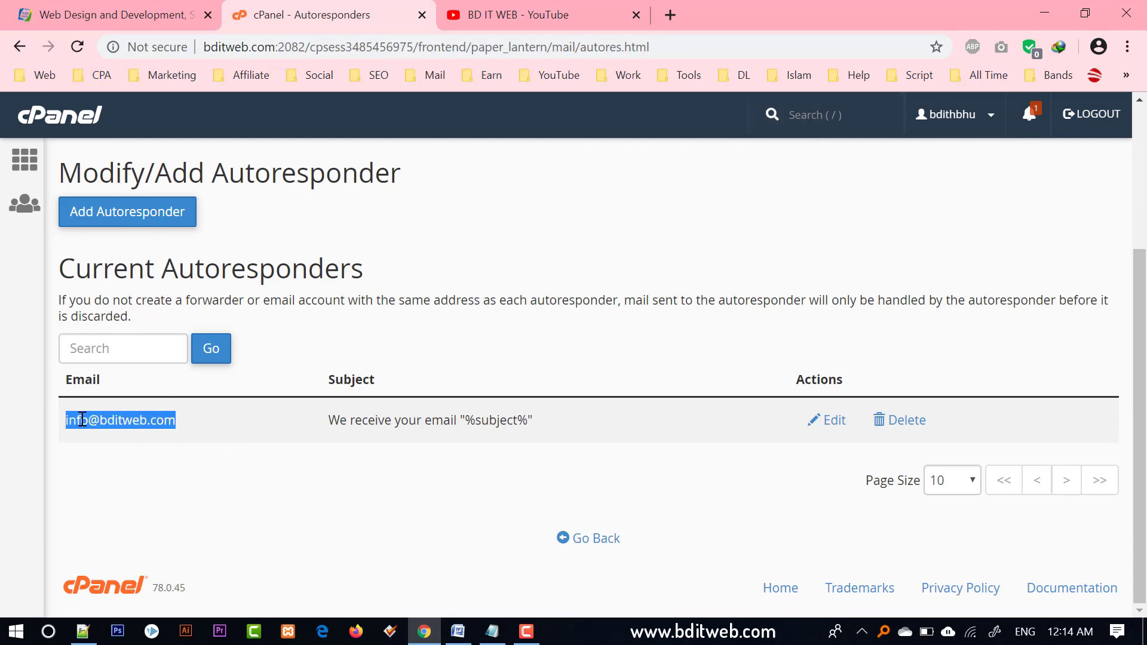
pyautogui.moveTo(175, 417); pyautogui.dragTo(62, 424)
pyautogui.tripleClick(121, 419)
pyautogui.click(154, 420)
pyautogui.tripleClick(128, 424)
pyautogui.doubleClick(385, 422)
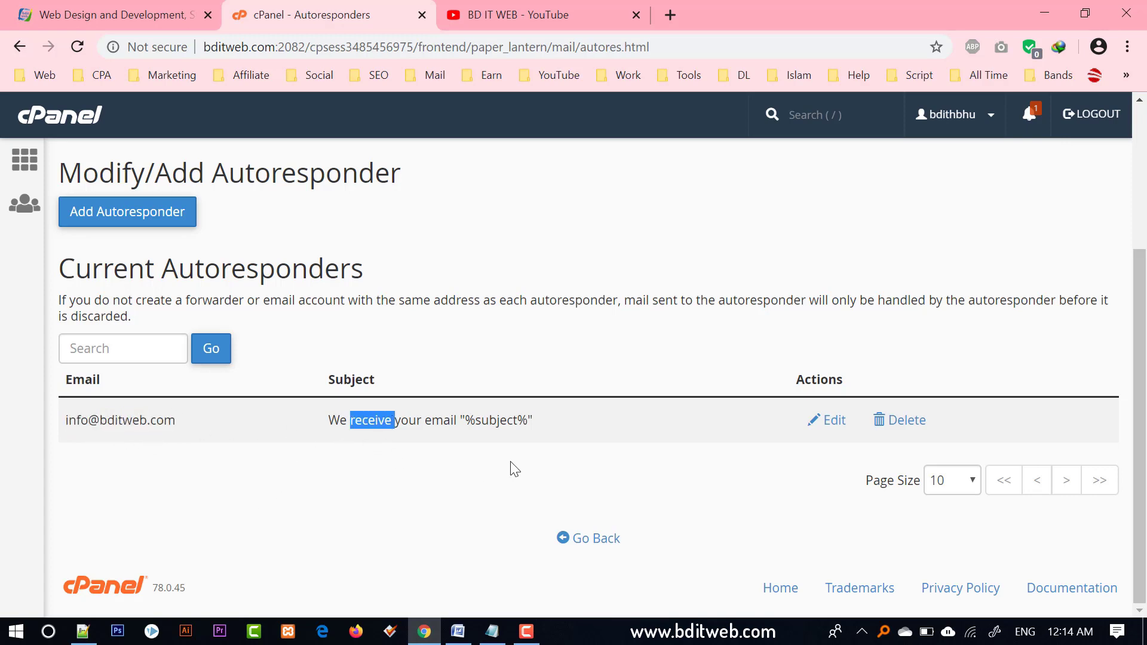